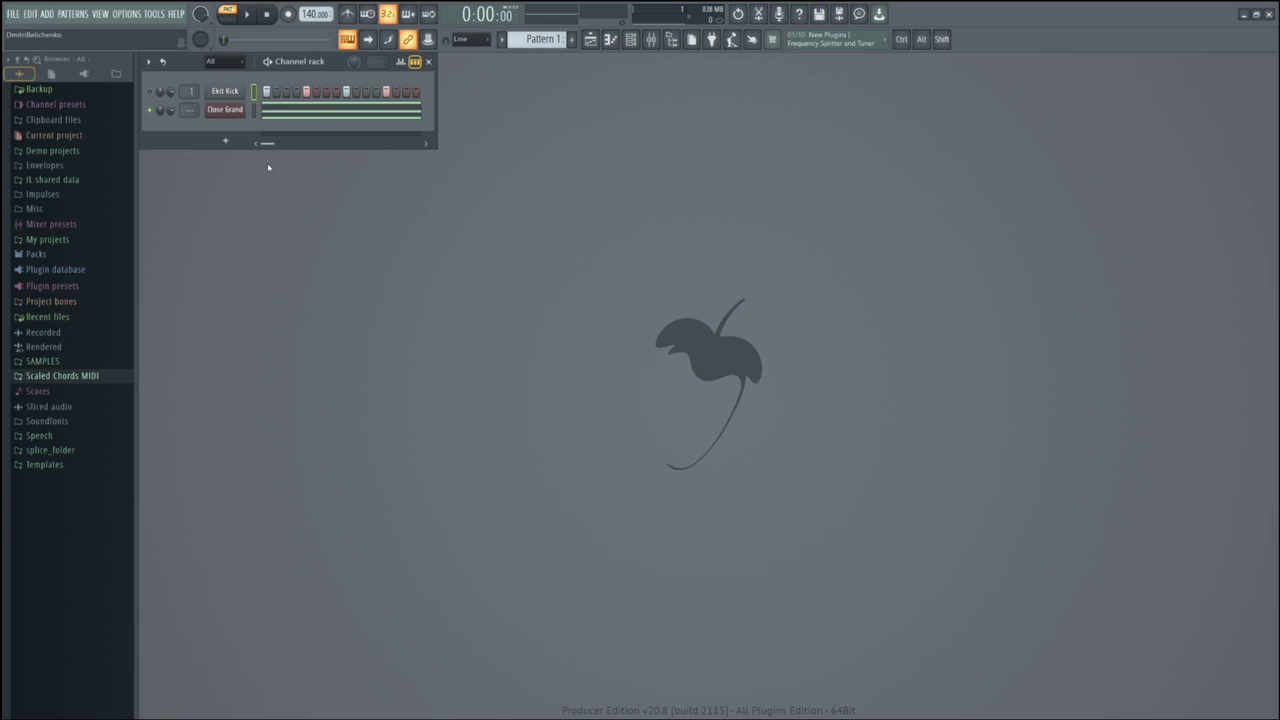
- Fill every fourth step of the Ekit Kick channel
right_click(235, 90)
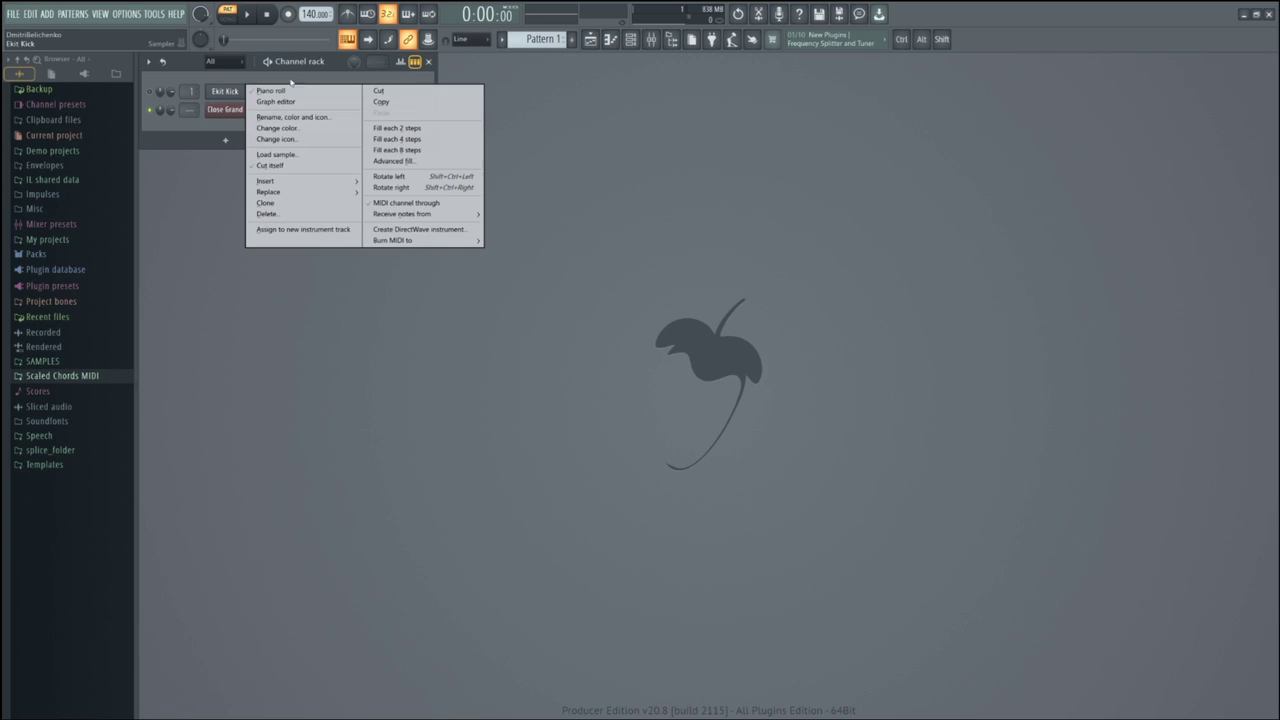
left_click(420, 139)
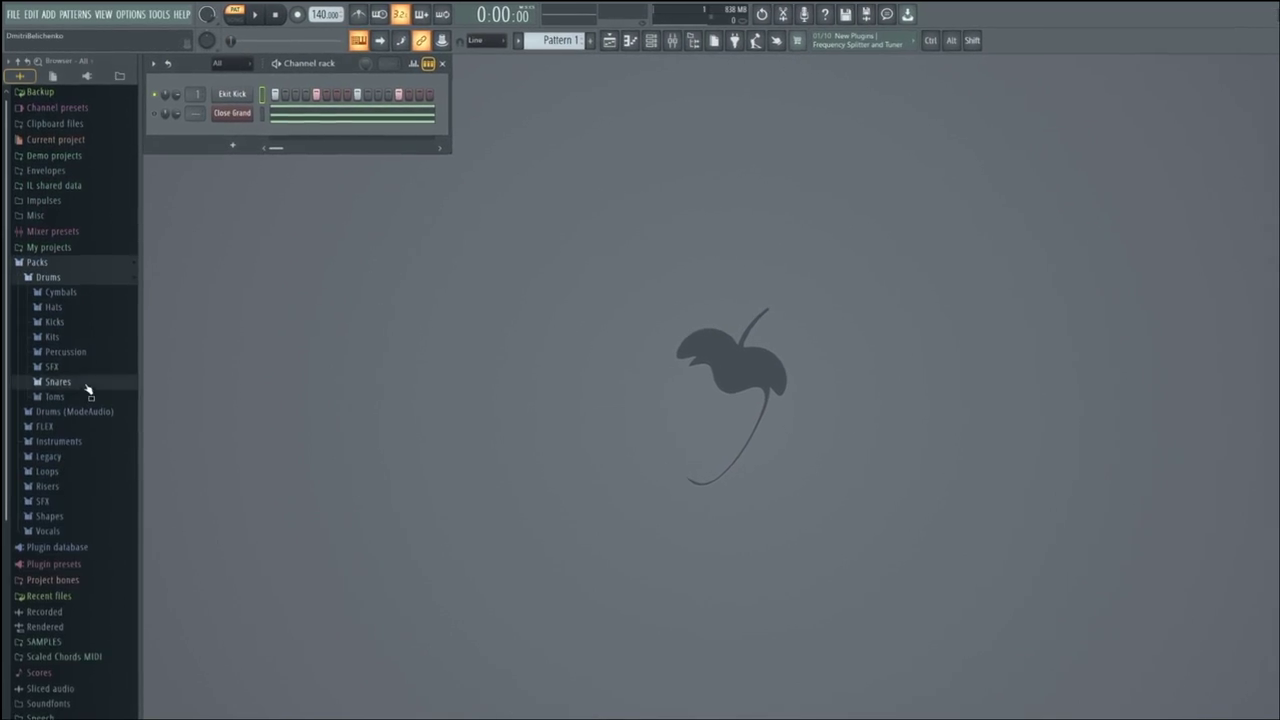
- Load the 707 Snare sample from the Drums pack's Snares folder into a new channel
left_click(87, 385)
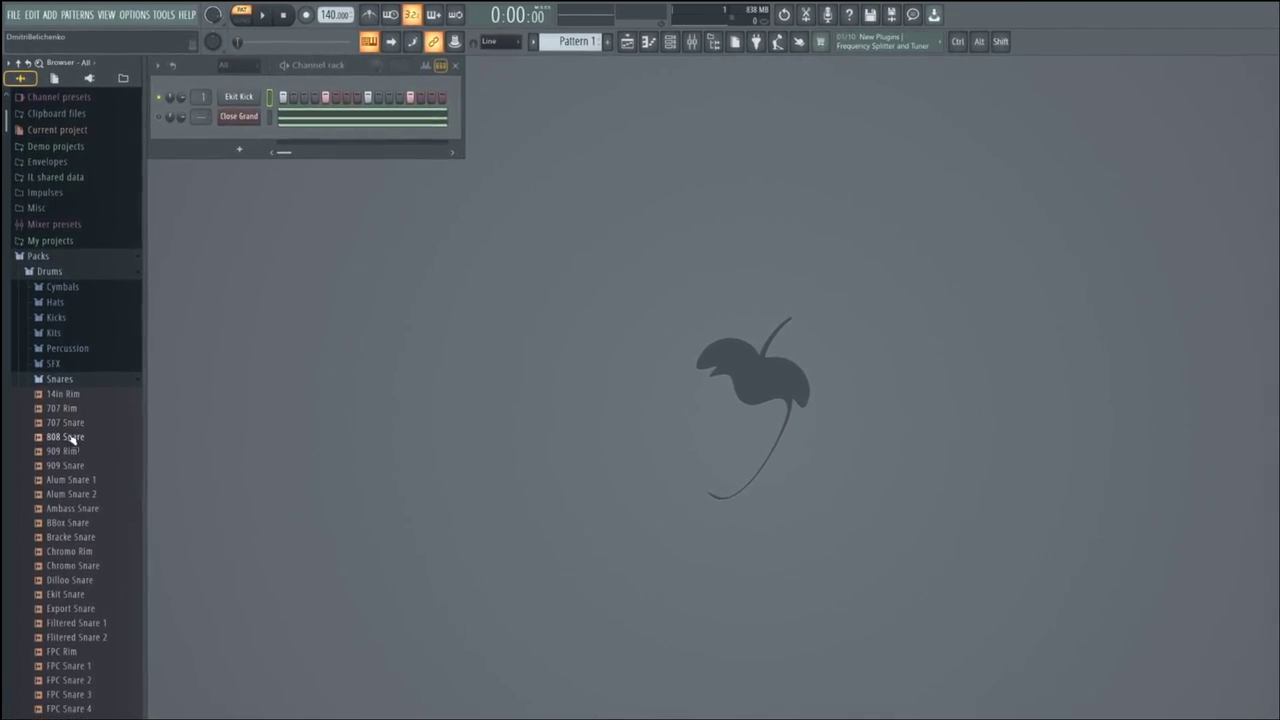
right_click(78, 421)
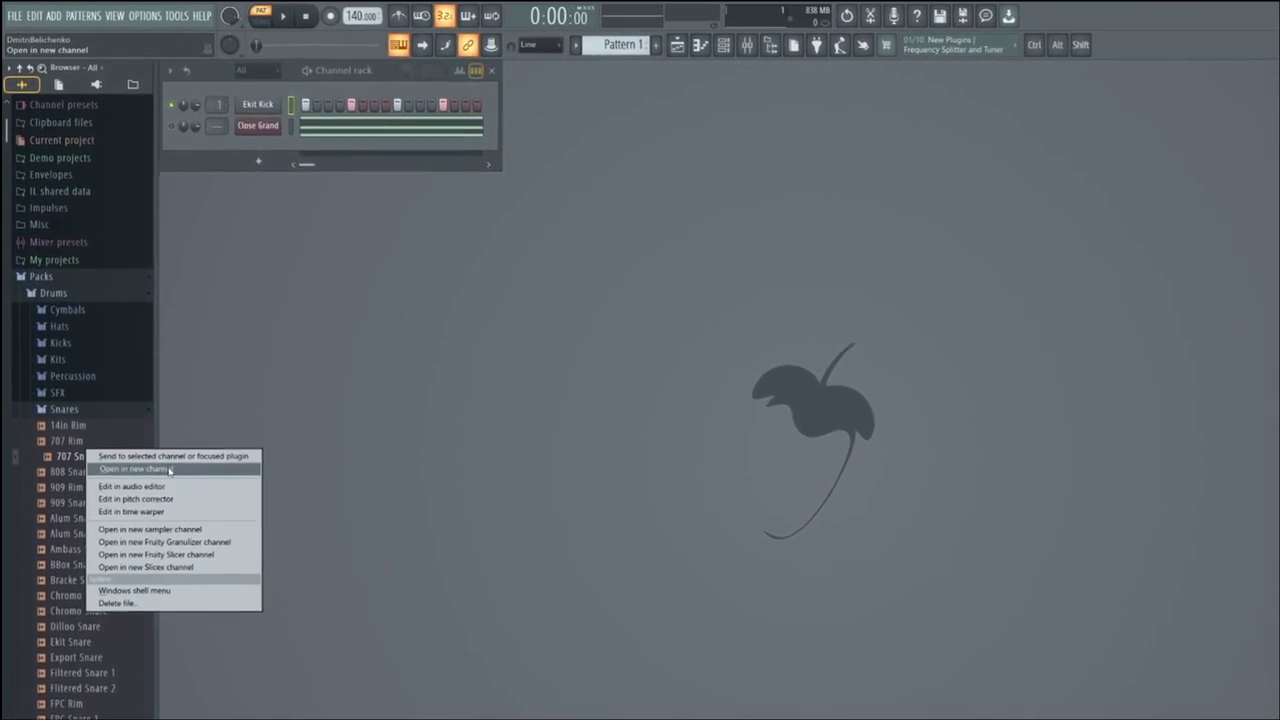
left_click(170, 469)
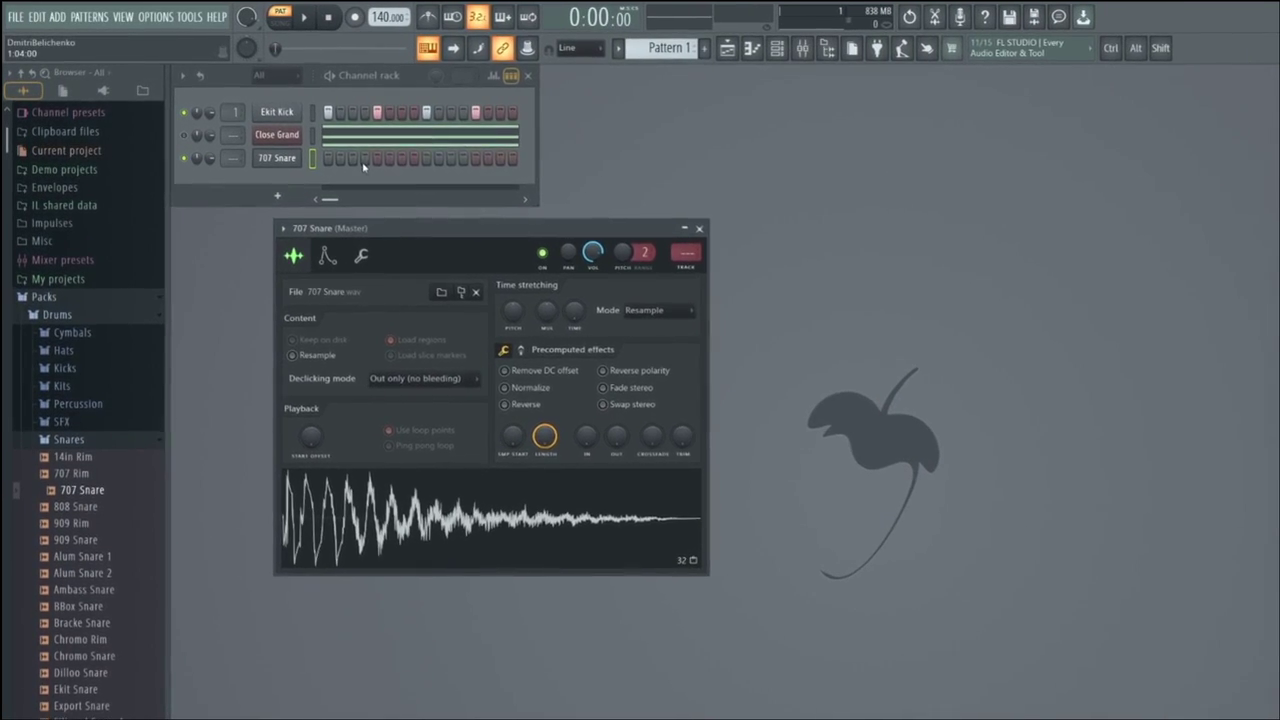
- Fill every eighth step of the 707 Snare channel and play the pattern to hear it
right_click(295, 157)
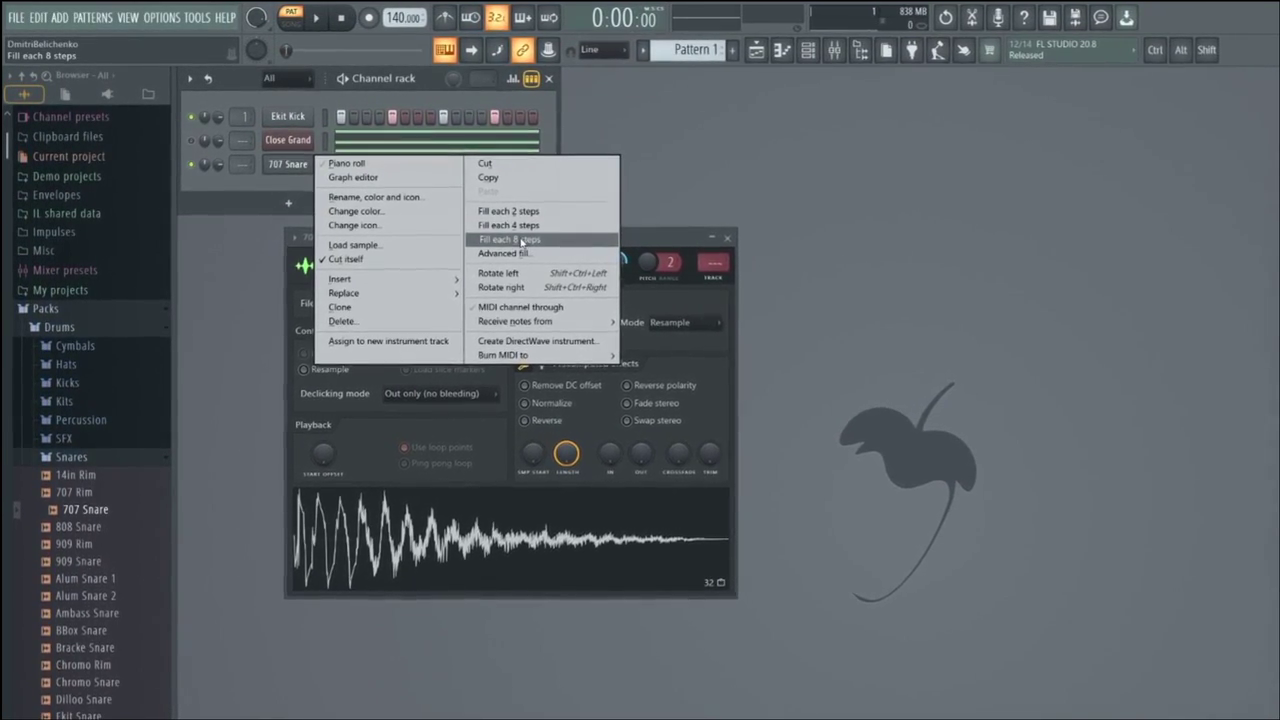
left_click(520, 240)
key("space")
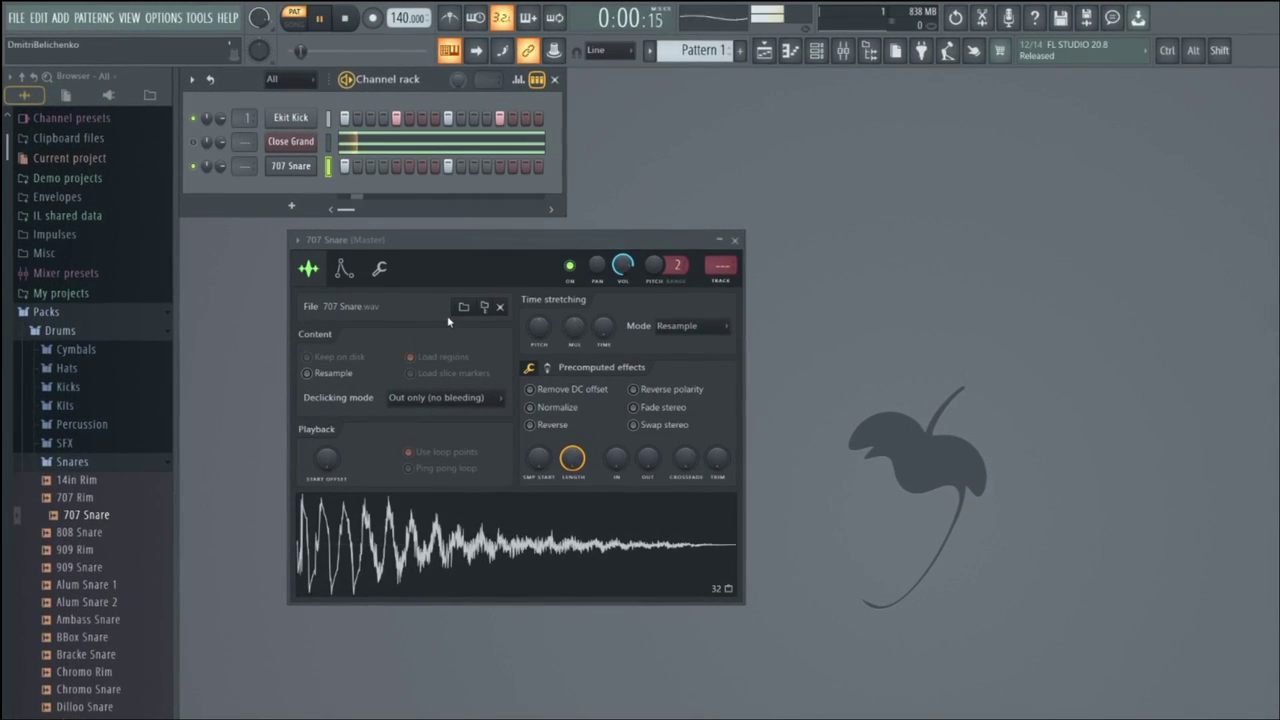
key("space")
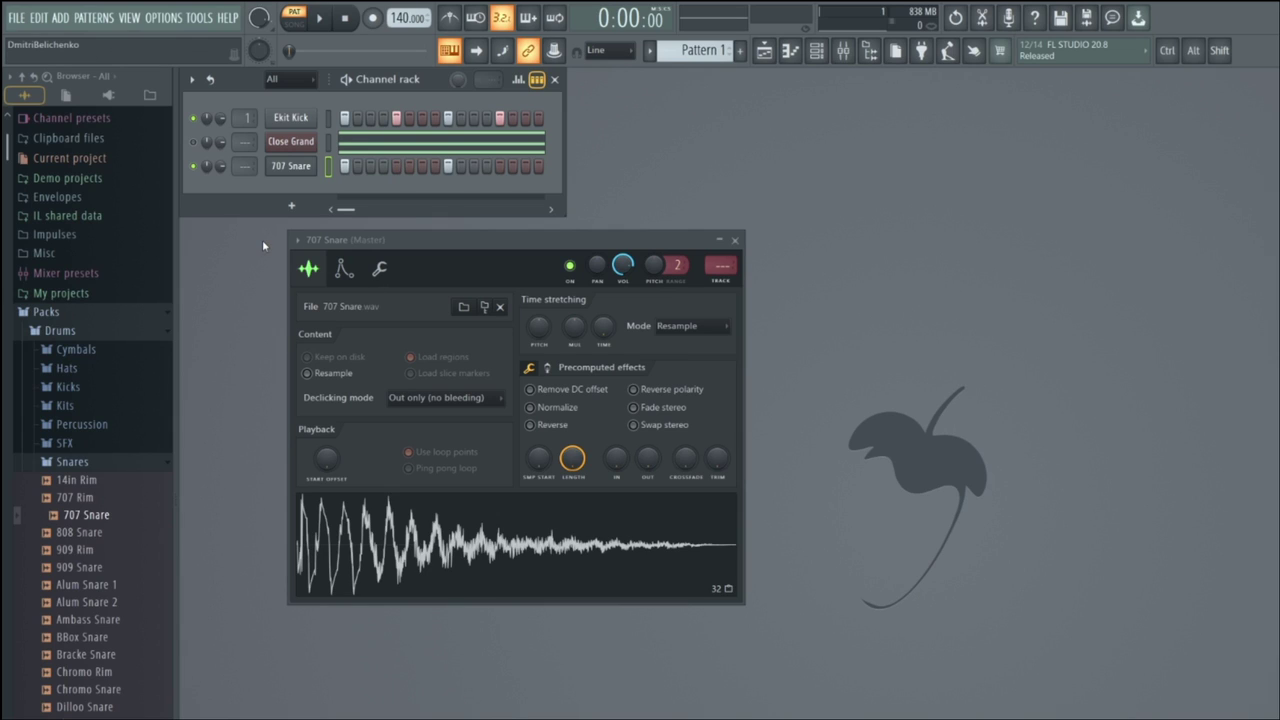
- Rotate the 707 Snare steps four steps later and play the pattern
key("ctrl+shift+Right")
key("ctrl+shift+Right")
key("ctrl+shift+Right")
key("ctrl+shift+Right")
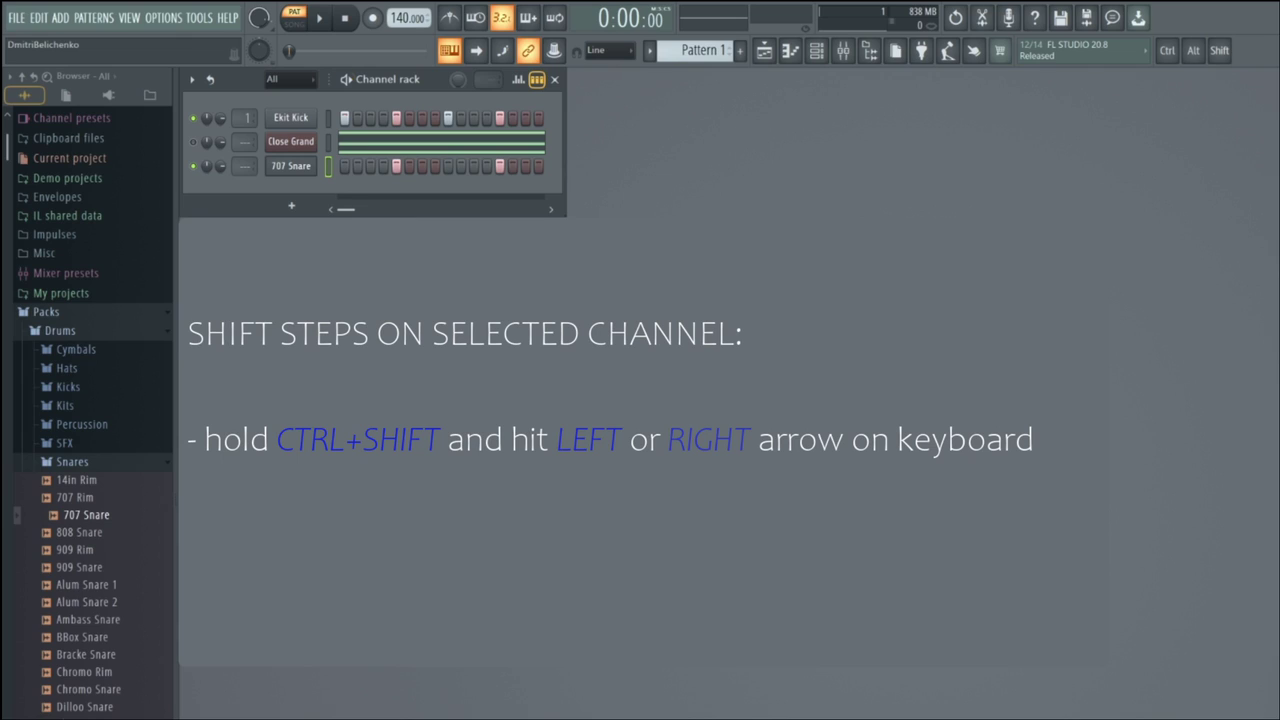
key("space")
key("space")
- Switch the channel selection among Ekit Kick, Close Grand and 707 Snare
key("Down")
left_click(328, 142)
left_click(328, 166)
left_click(328, 119)
left_click(328, 142)
left_click(328, 167)
- Cut the Ekit Kick steps from Pattern 1 and paste them into the same channel in Pattern 2
left_click(330, 119)
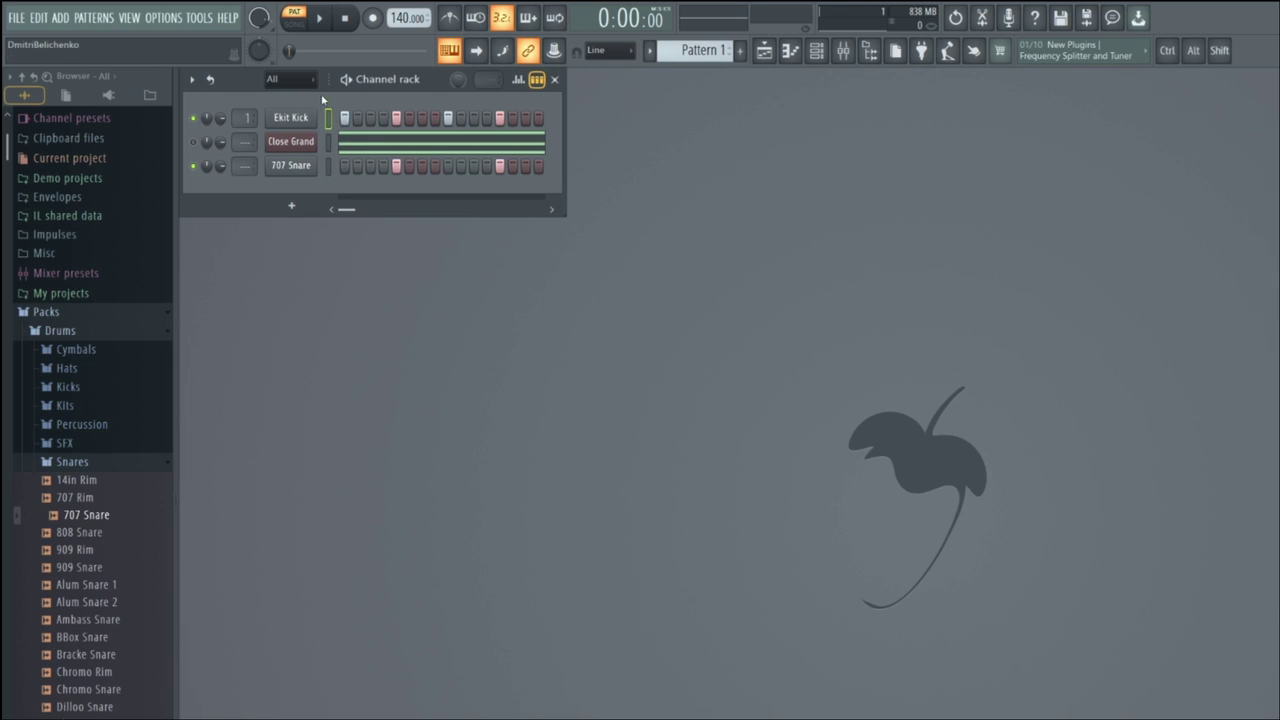
key("ctrl")
key("ctrl+x")
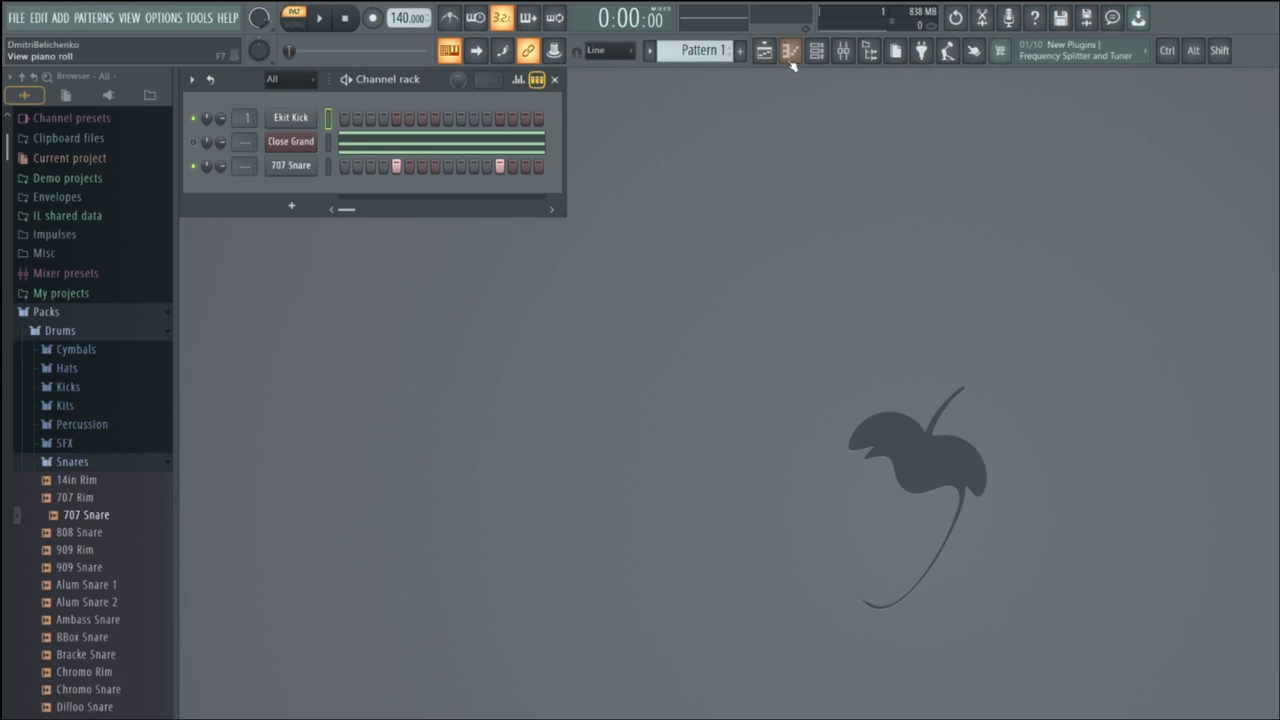
scroll(718, 44, "down", 1)
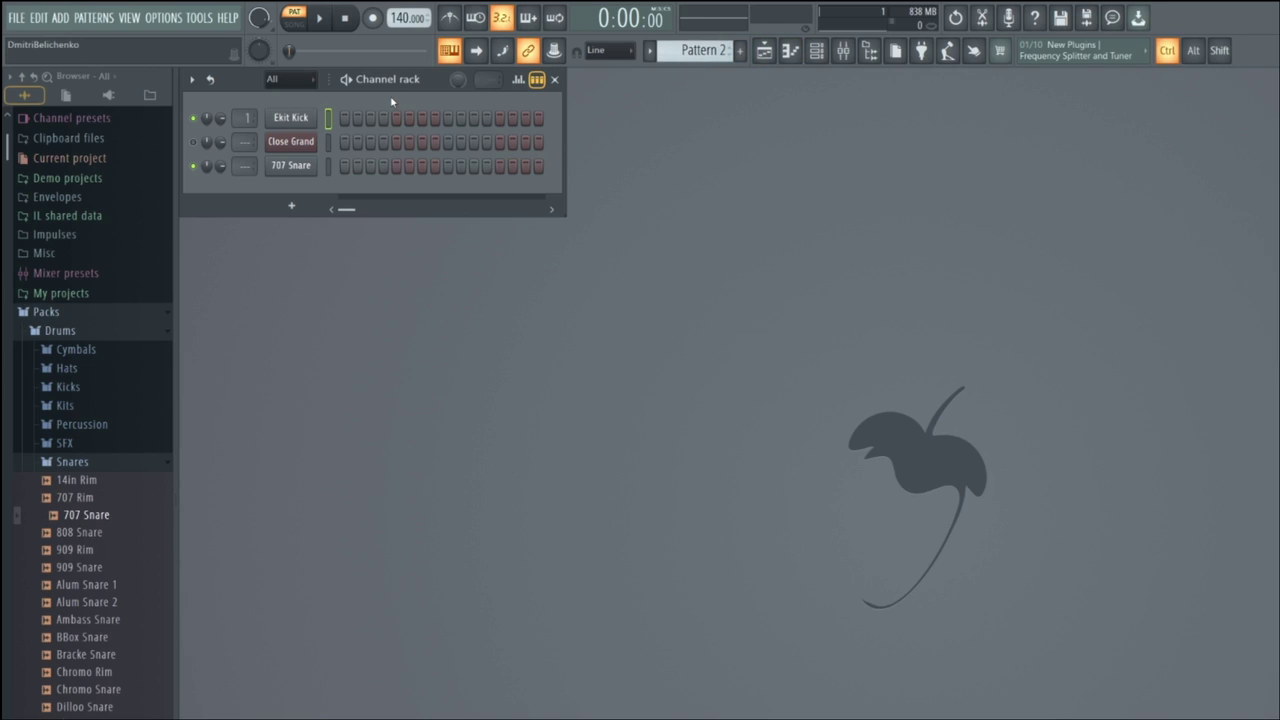
key("ctrl+v")
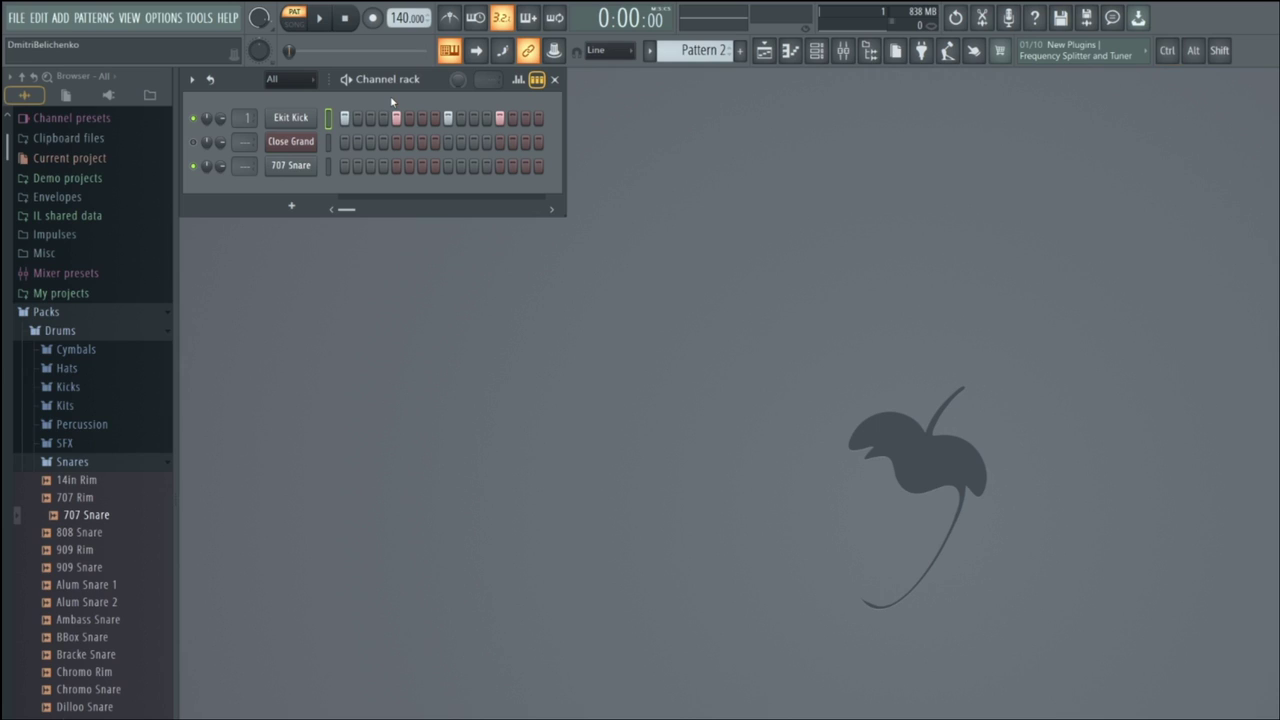
- Try pasting the kick steps onto the 707 Snare channel in Pattern 2, and clear them again
left_click(329, 167)
key("ctrl+v")
right_click(397, 167)
right_click(448, 167)
right_click(500, 167)
right_click(345, 167)
left_click(329, 117)
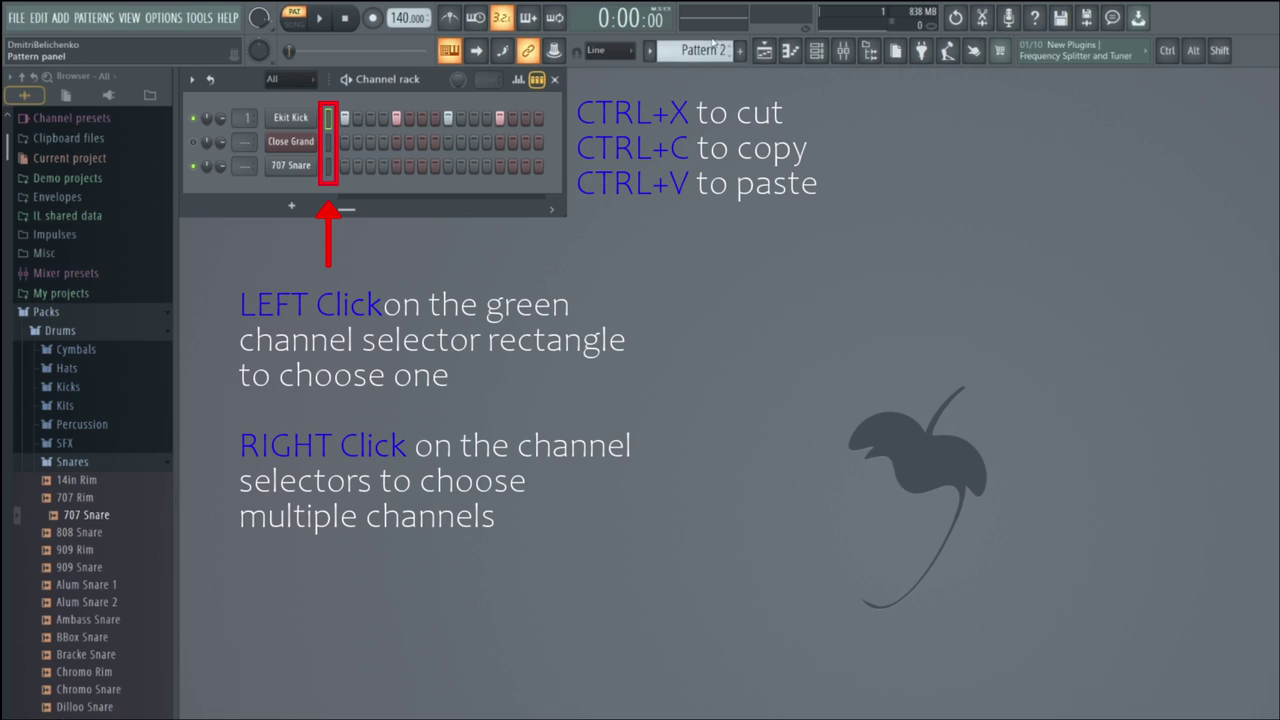
- Copy the Close Grand notes from Pattern 1 and paste them into the same channel in Pattern 3
scroll(714, 47, "up", 1)
scroll(714, 47, "down", 1)
scroll(714, 47, "up", 1)
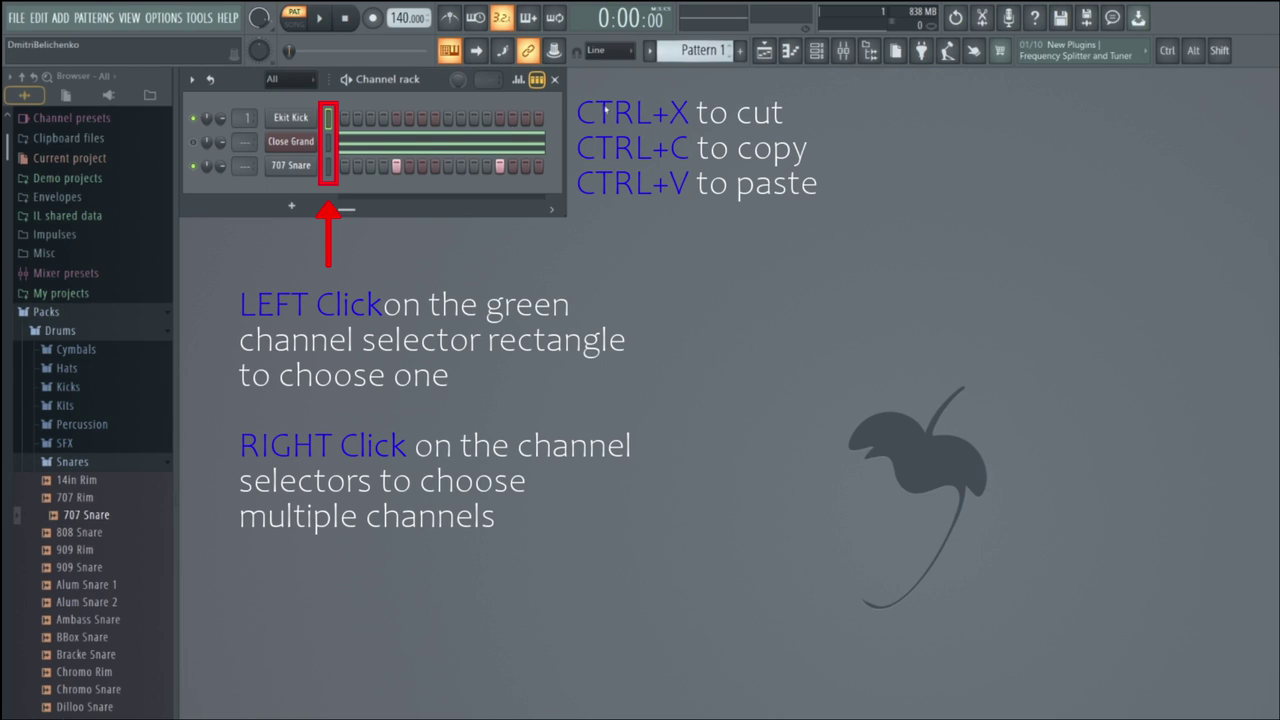
left_click(330, 142)
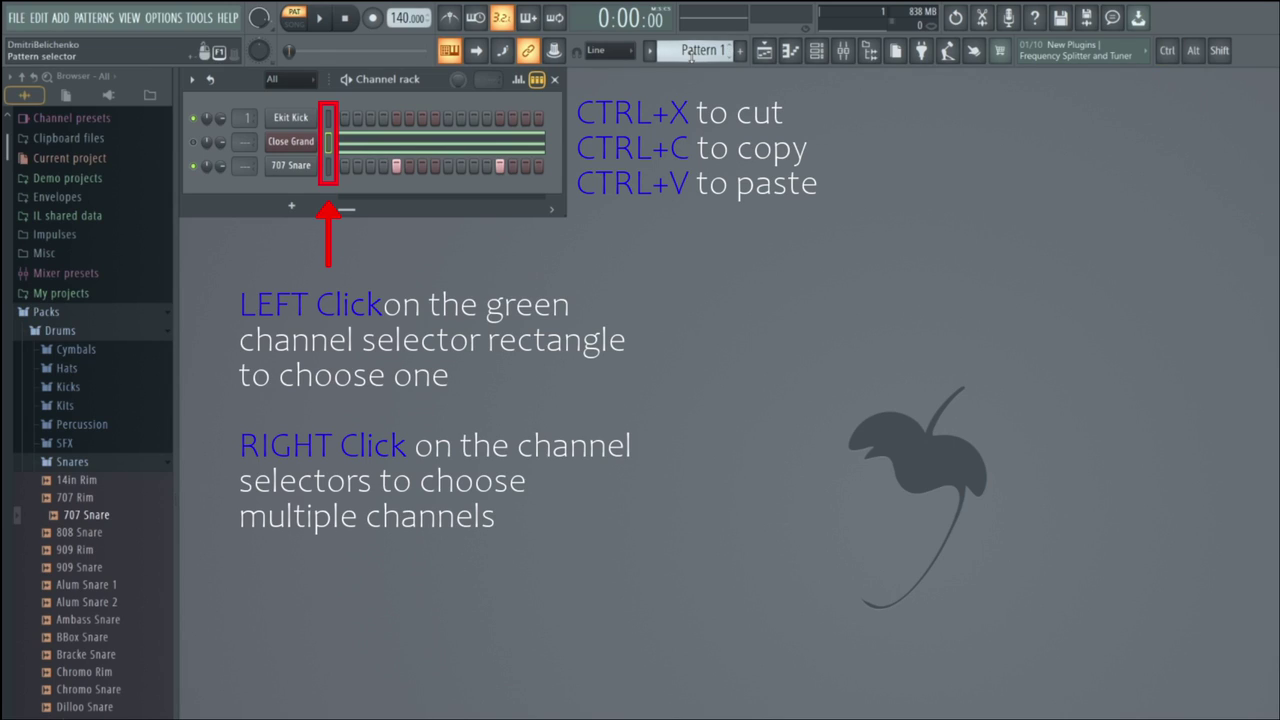
scroll(691, 57, "down", 1)
scroll(692, 57, "down", 1)
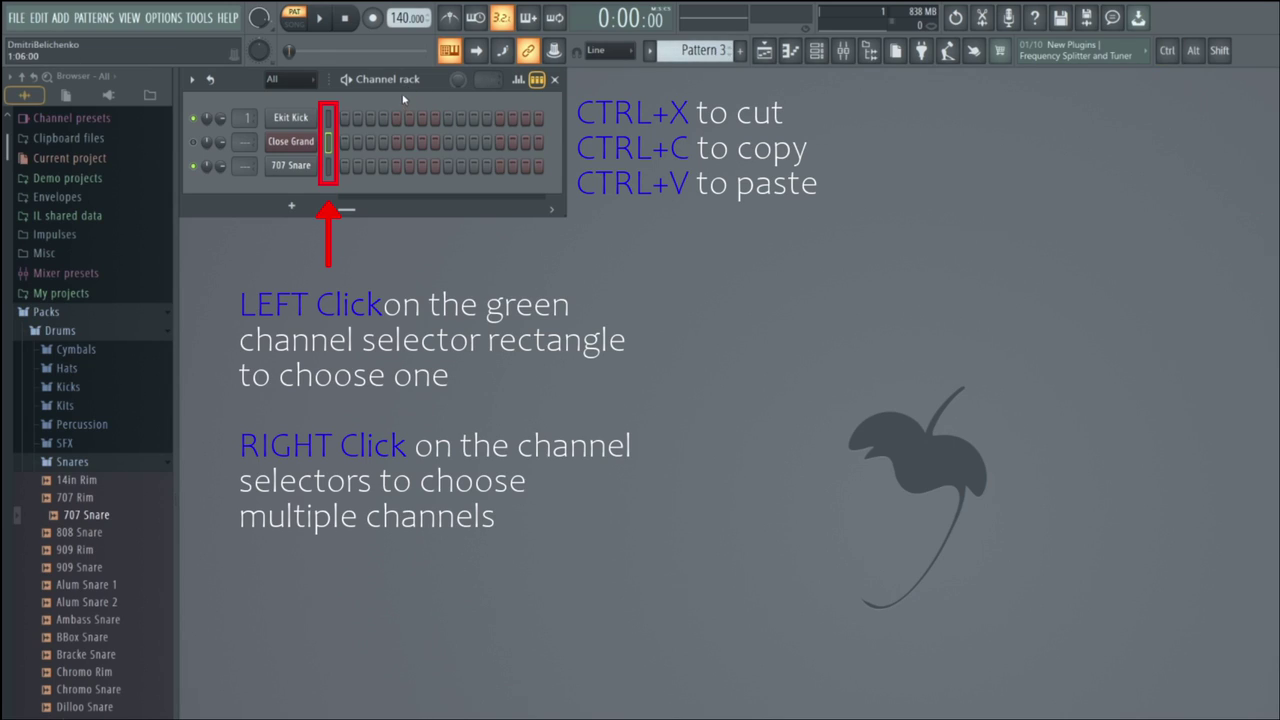
key("ctrl")
key("ctrl+v")
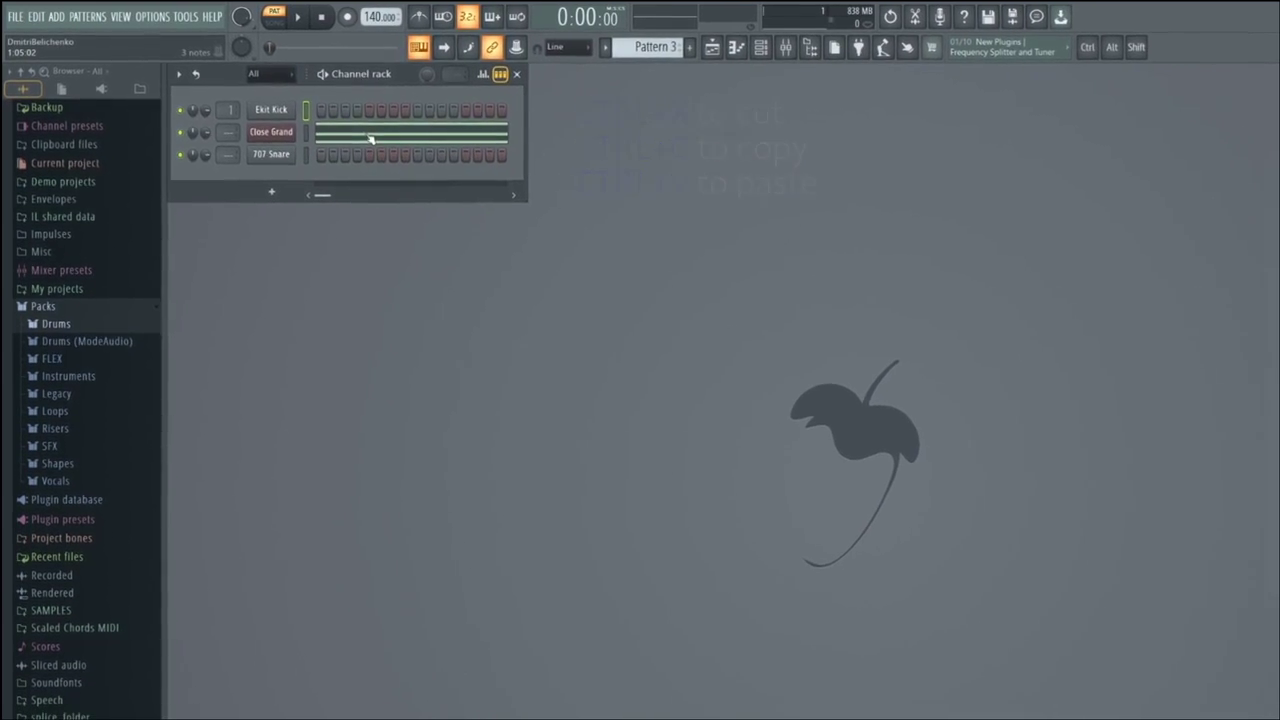
- Build a four-bar chord progression for Close Grand in the piano roll, using the Minor chord stamp, and play it back
left_click(372, 138)
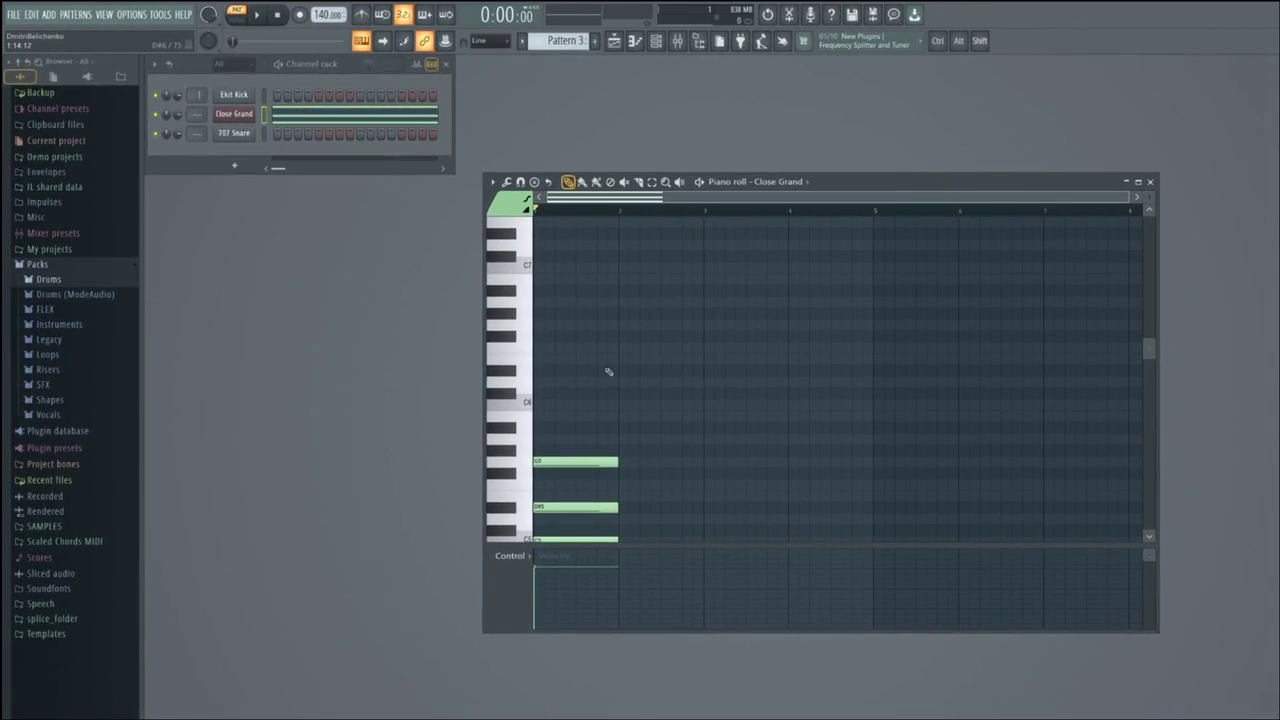
left_click(534, 182)
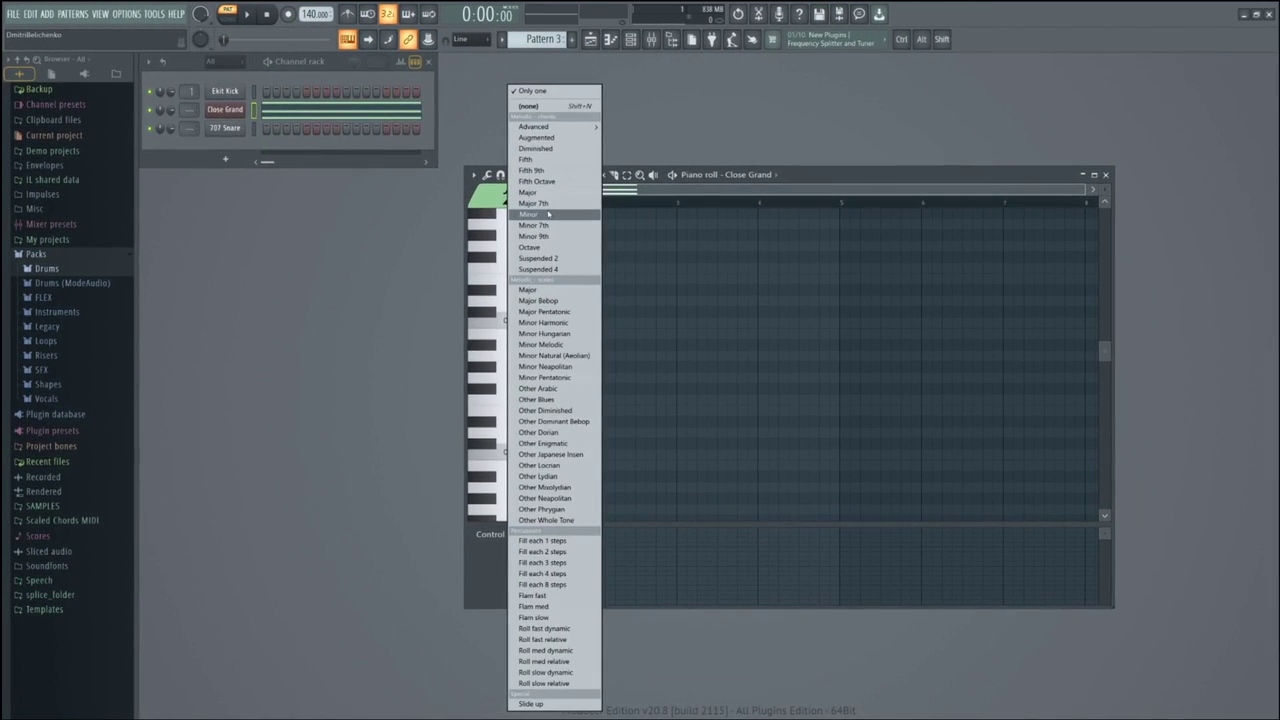
left_click(556, 215)
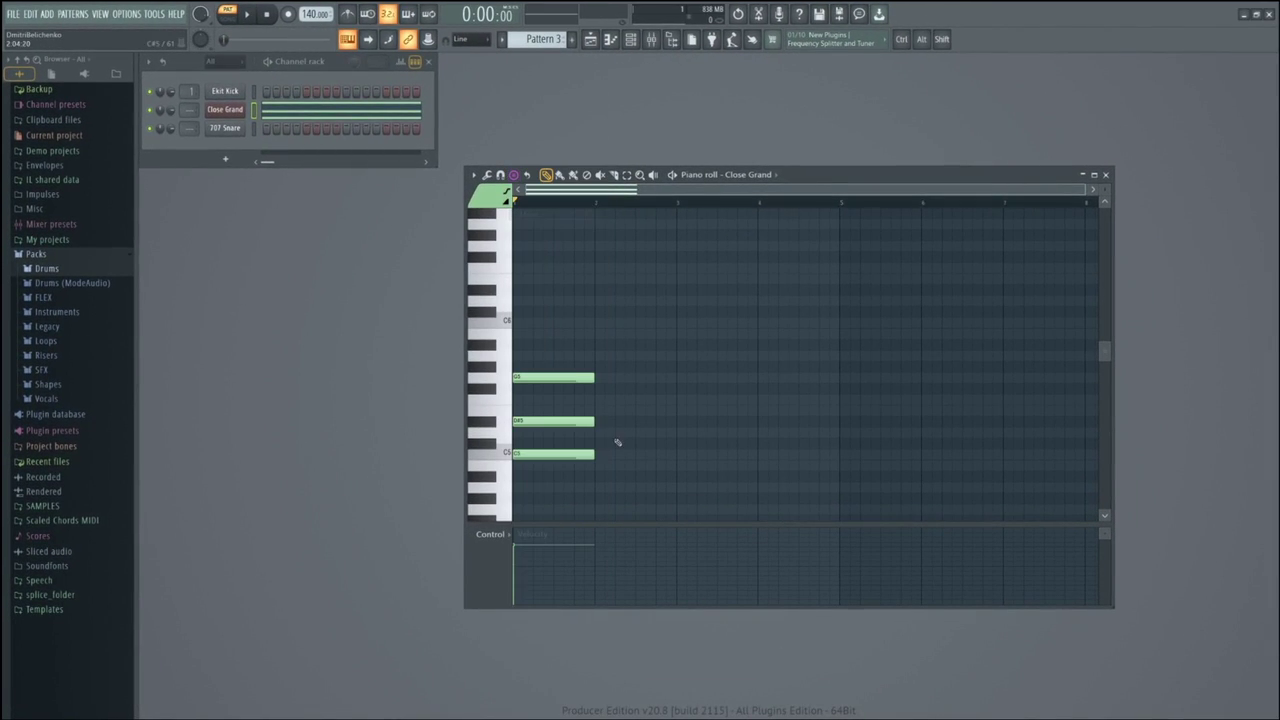
left_click(607, 446)
left_click_drag(607, 446, 600, 466)
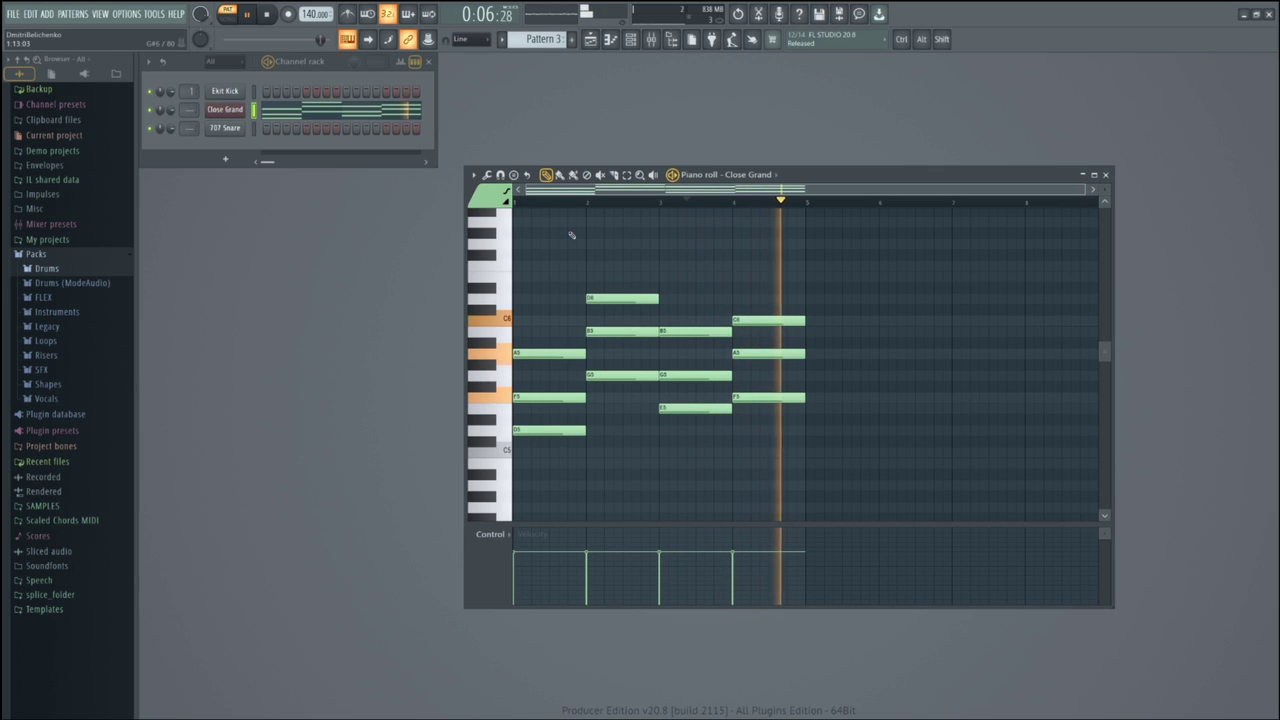
key("space")
key("Escape")
- Place Ekit Kick hits on steps 1 and 11 and 707 Snare hits on steps 5 and 13 in Pattern 3
left_click(267, 93)
left_click(366, 92)
left_click(306, 129)
left_click(386, 129)
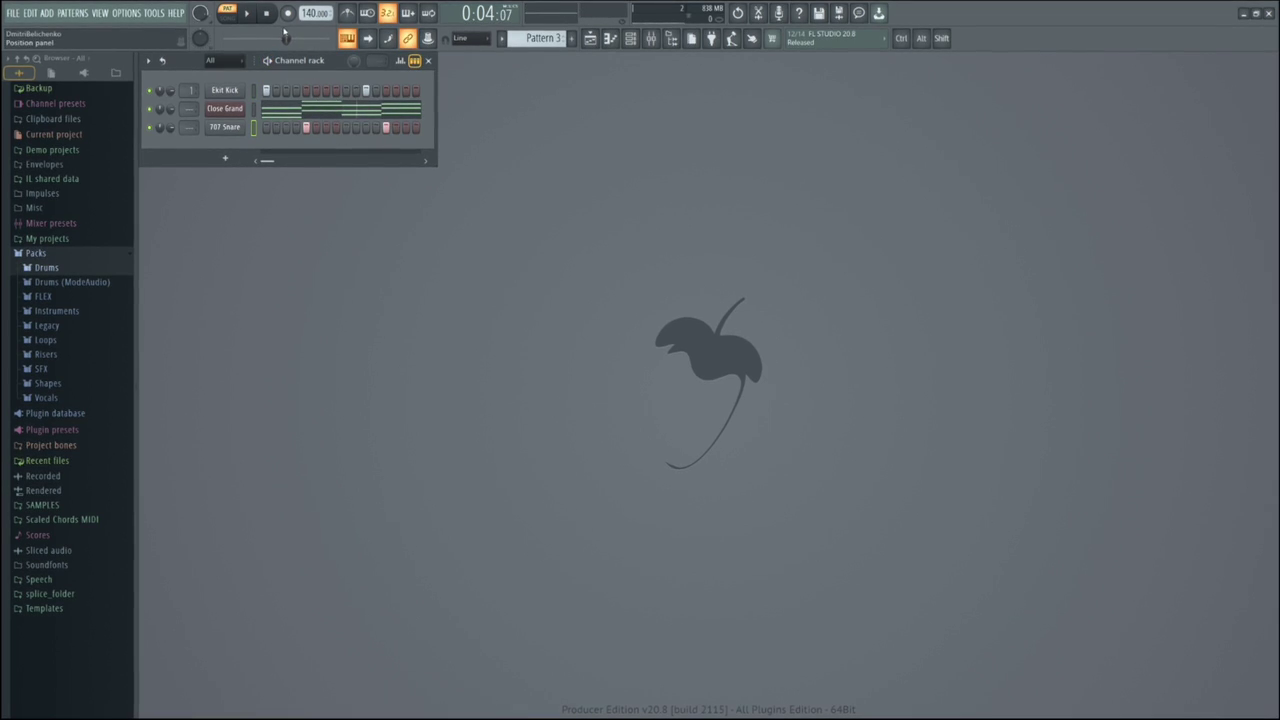
- Play Pattern 3, enable looping of the step channels, and play the pattern again
key("space")
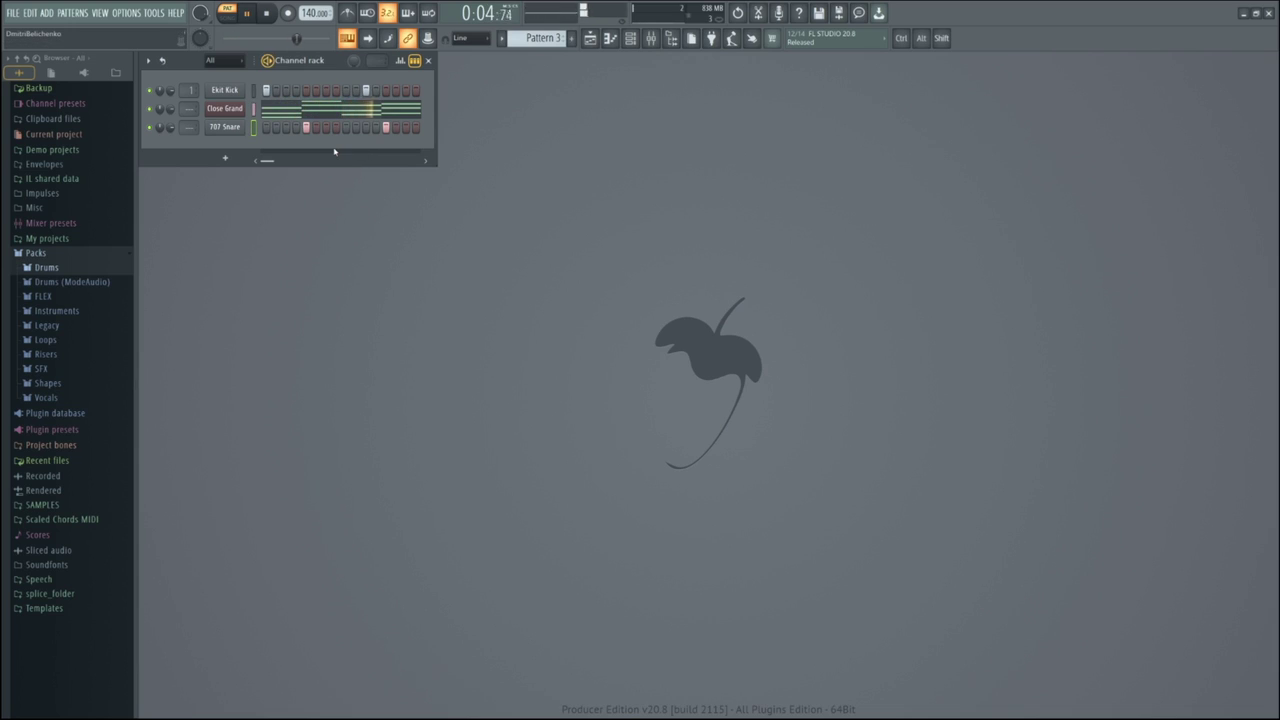
key("space")
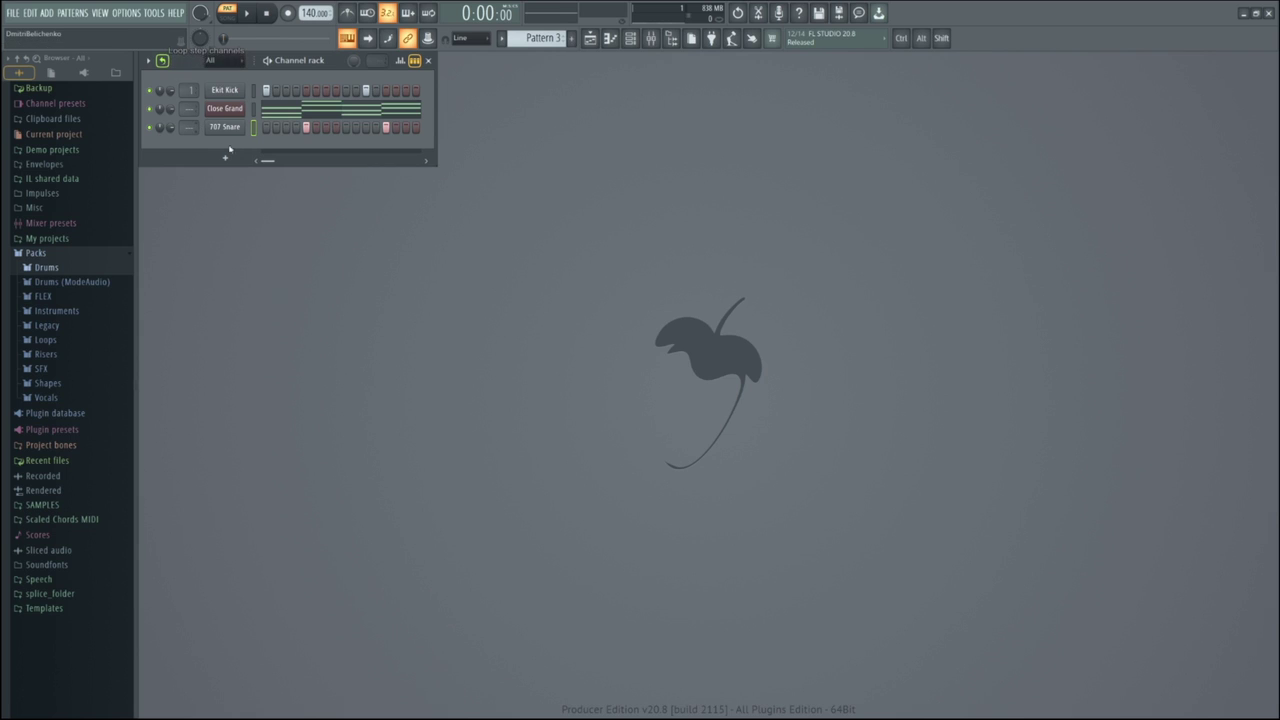
key("space")
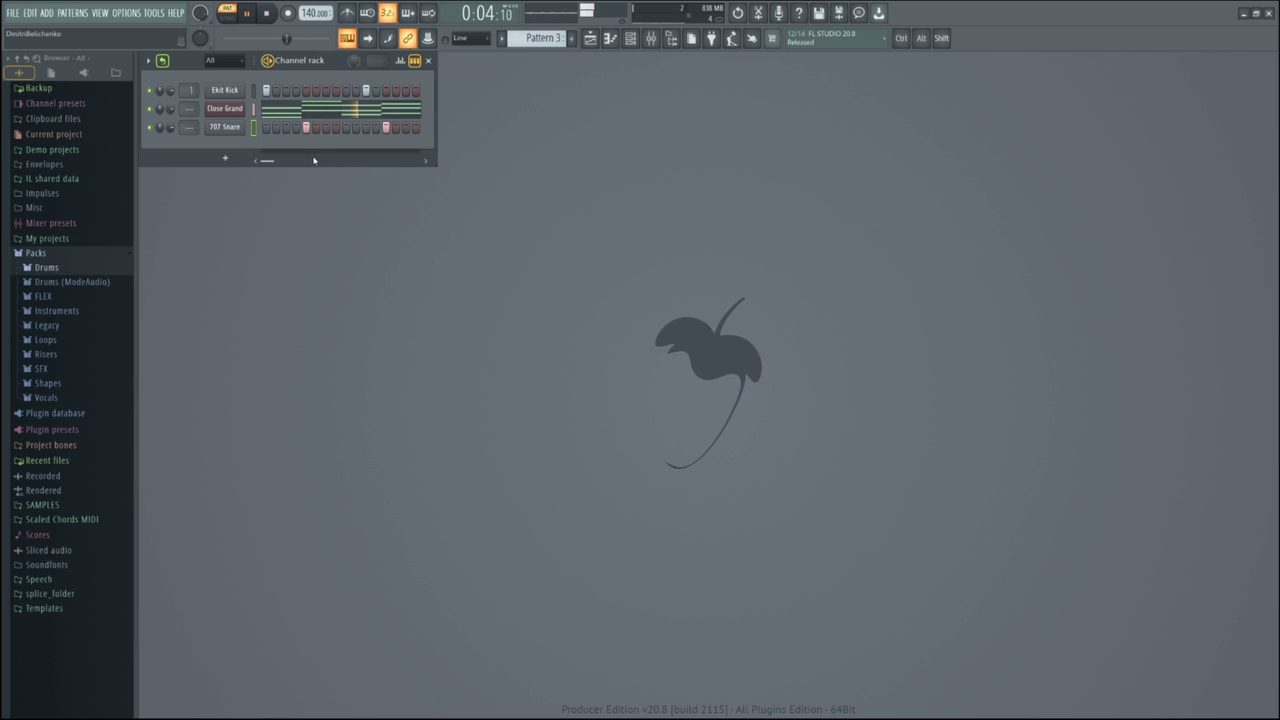
key("space")
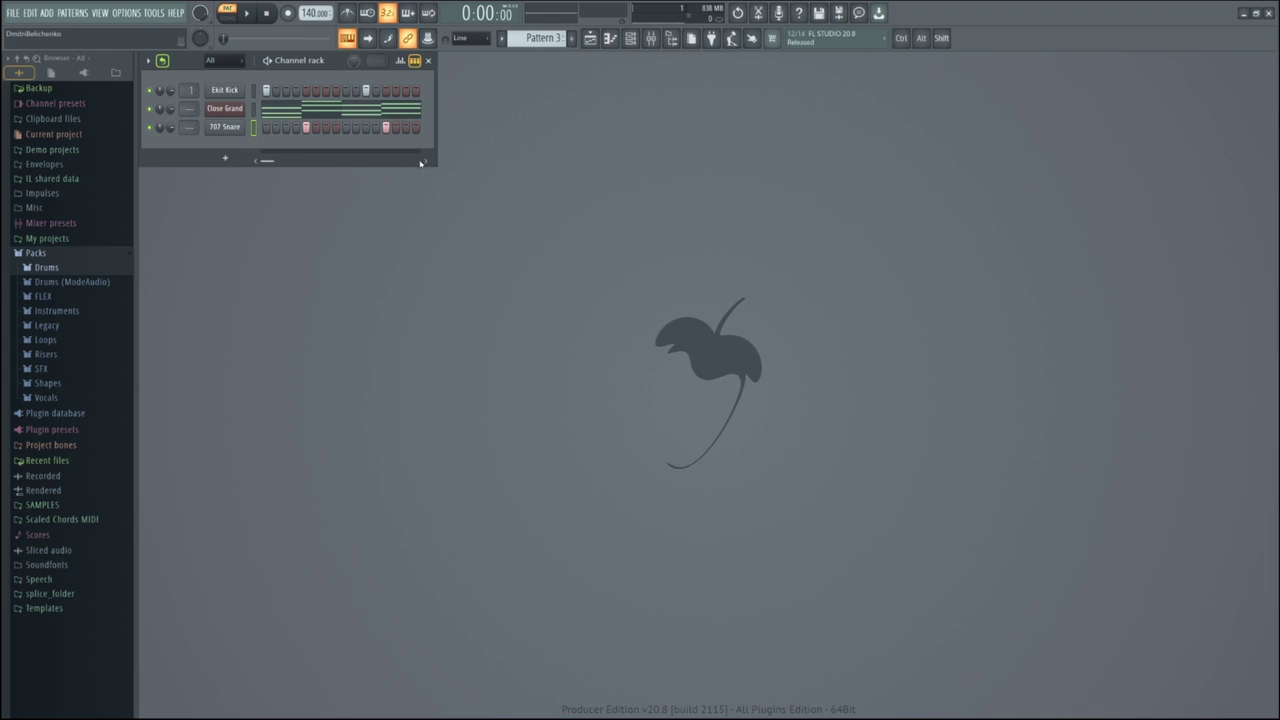
- Widen the channel rack to show looped steps, and try moving the second Ekit Kick hit to step 15 during playback
left_click_drag(433, 161, 633, 175)
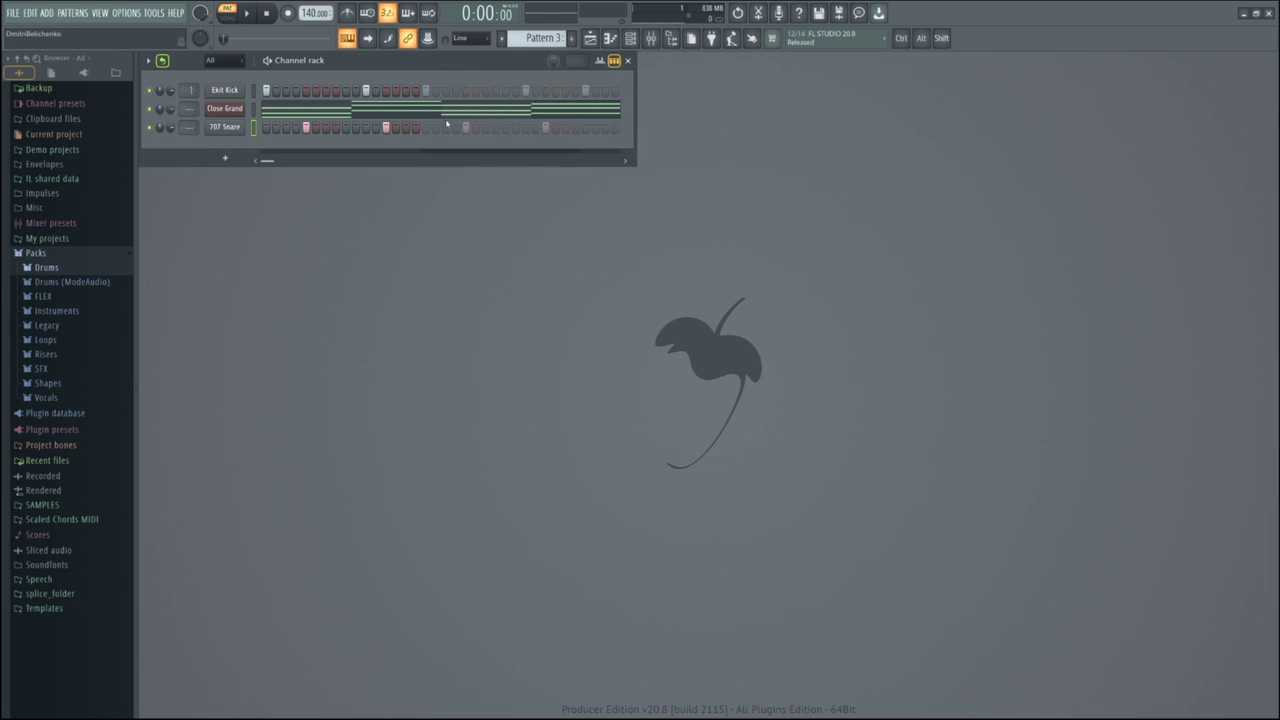
key("space")
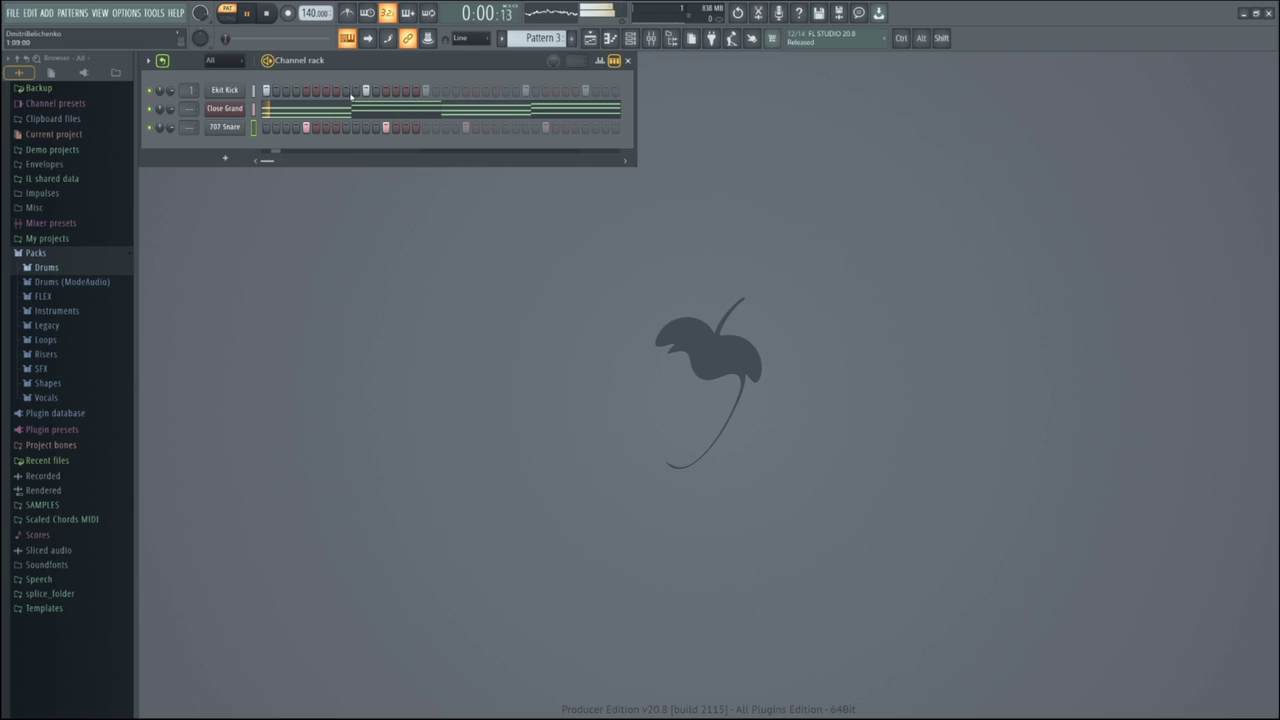
right_click(366, 92)
left_click(405, 91)
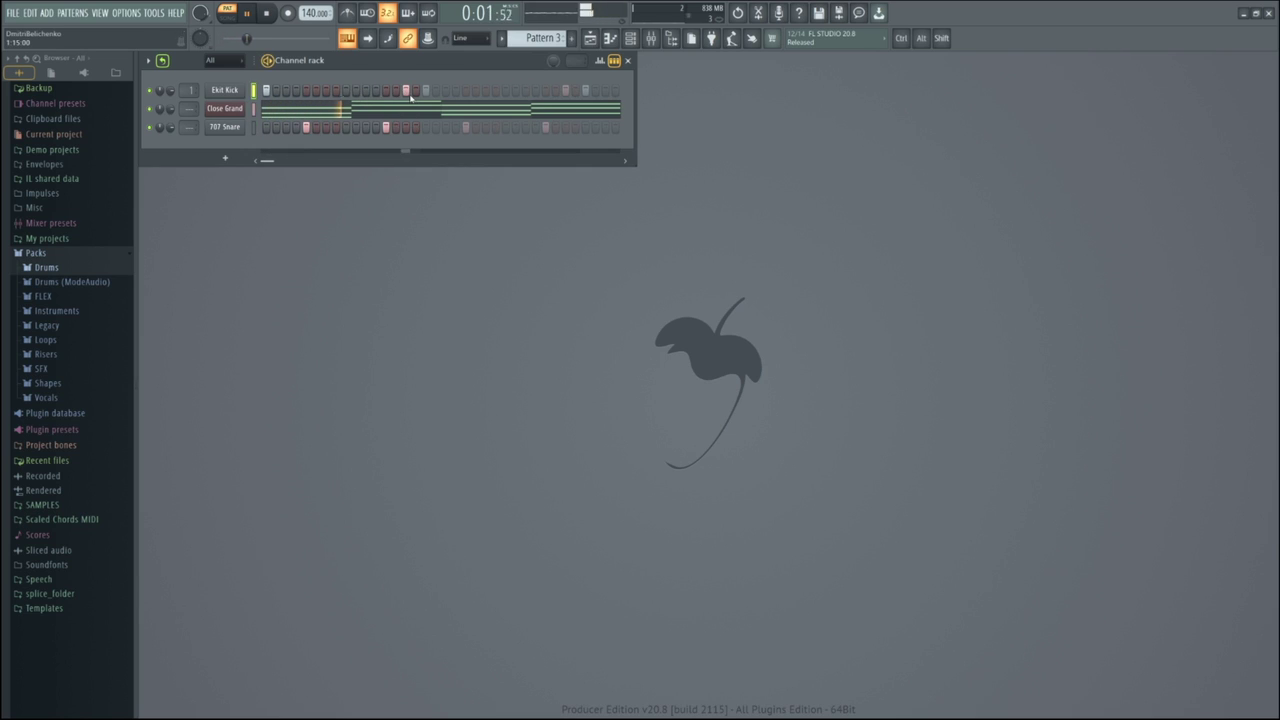
- Stop playback and move the second Ekit Kick hit back to step 11
key("space")
right_click(405, 91)
left_click(366, 91)
left_click(525, 91)
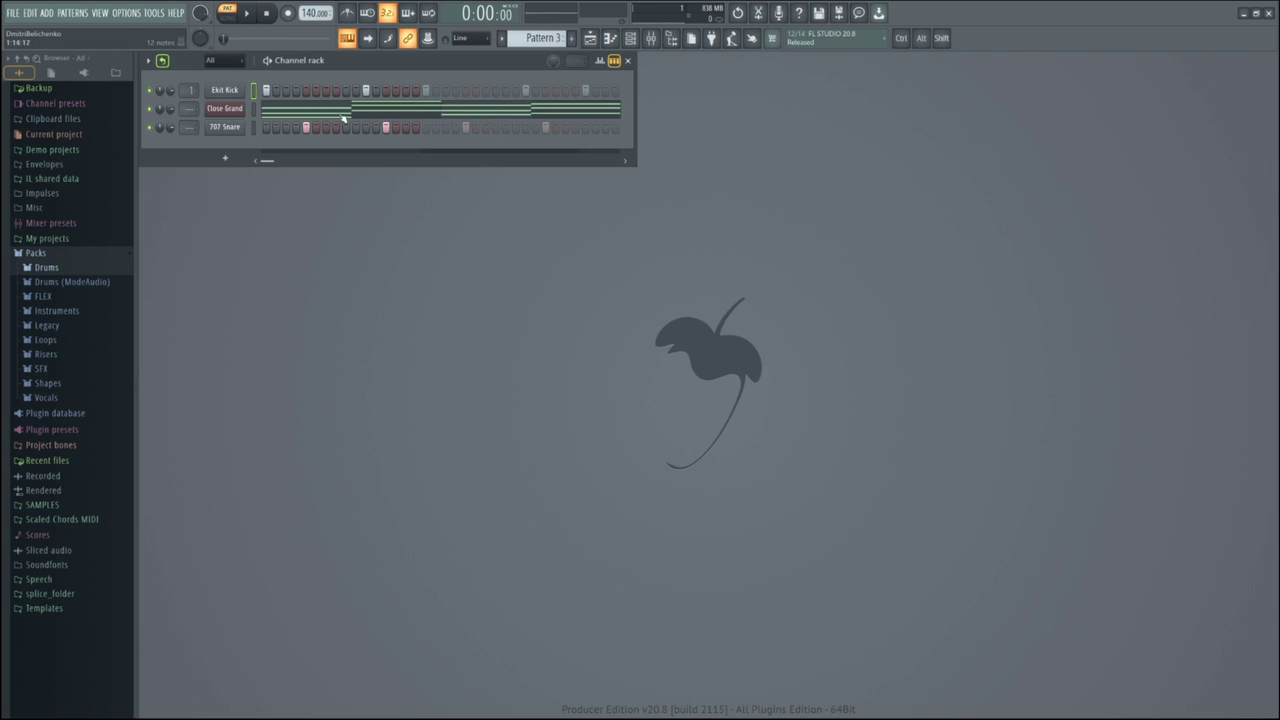
- Widen the channel rack to show all four bars of the pattern
left_click_drag(635, 165, 1115, 152)
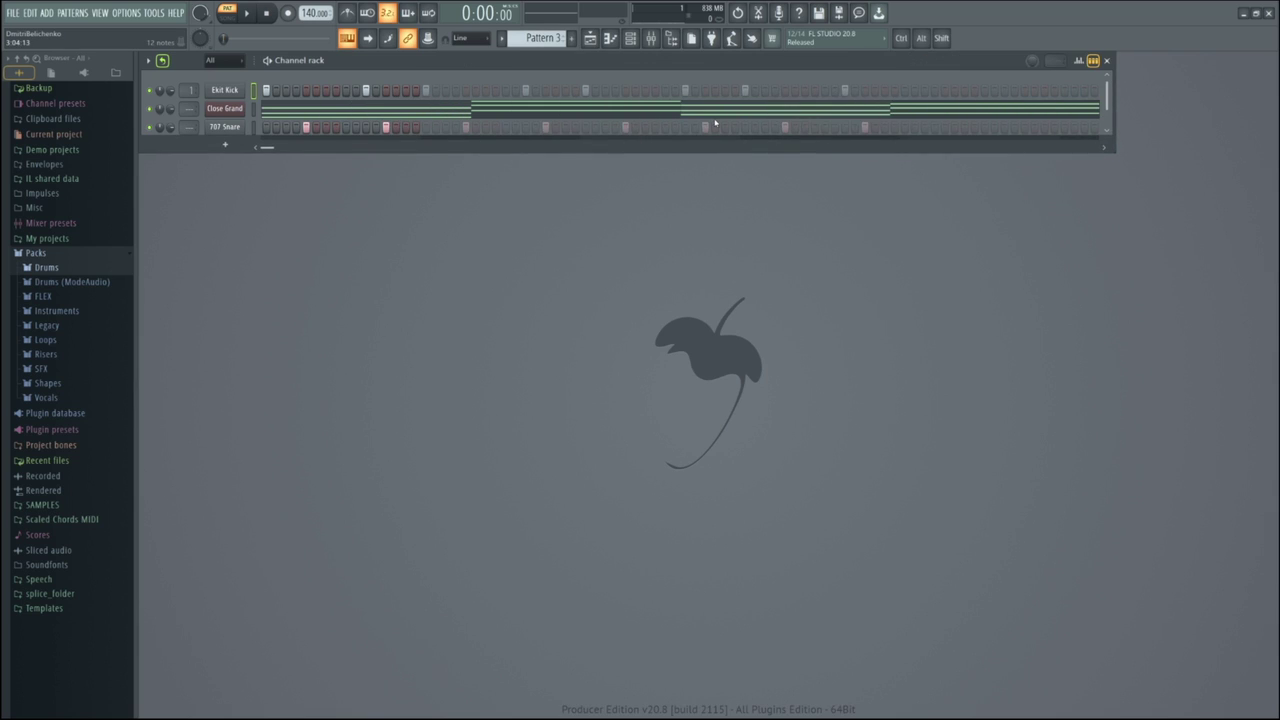
- Try extra Ekit Kick hits on steps 60 and 63 during playback, and remove them again
left_click(885, 91)
left_click(825, 91)
key("space")
left_click_drag(829, 91, 855, 92)
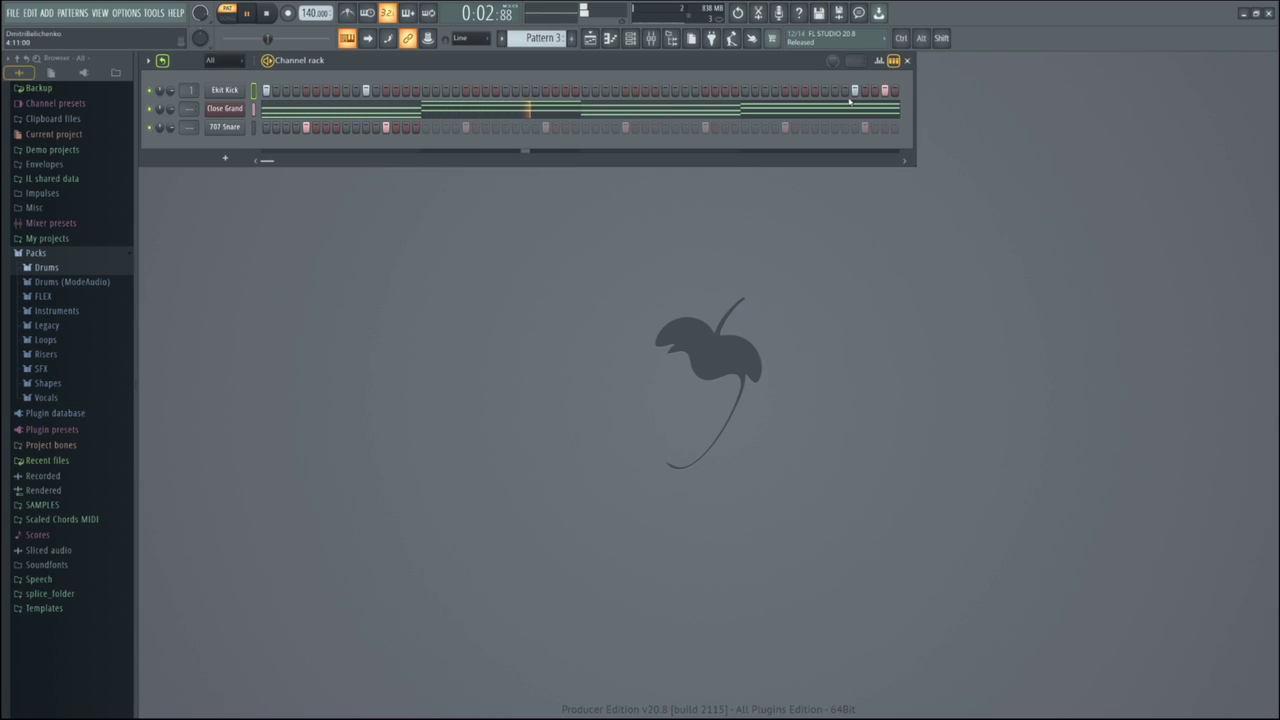
left_click(856, 93)
key("space")
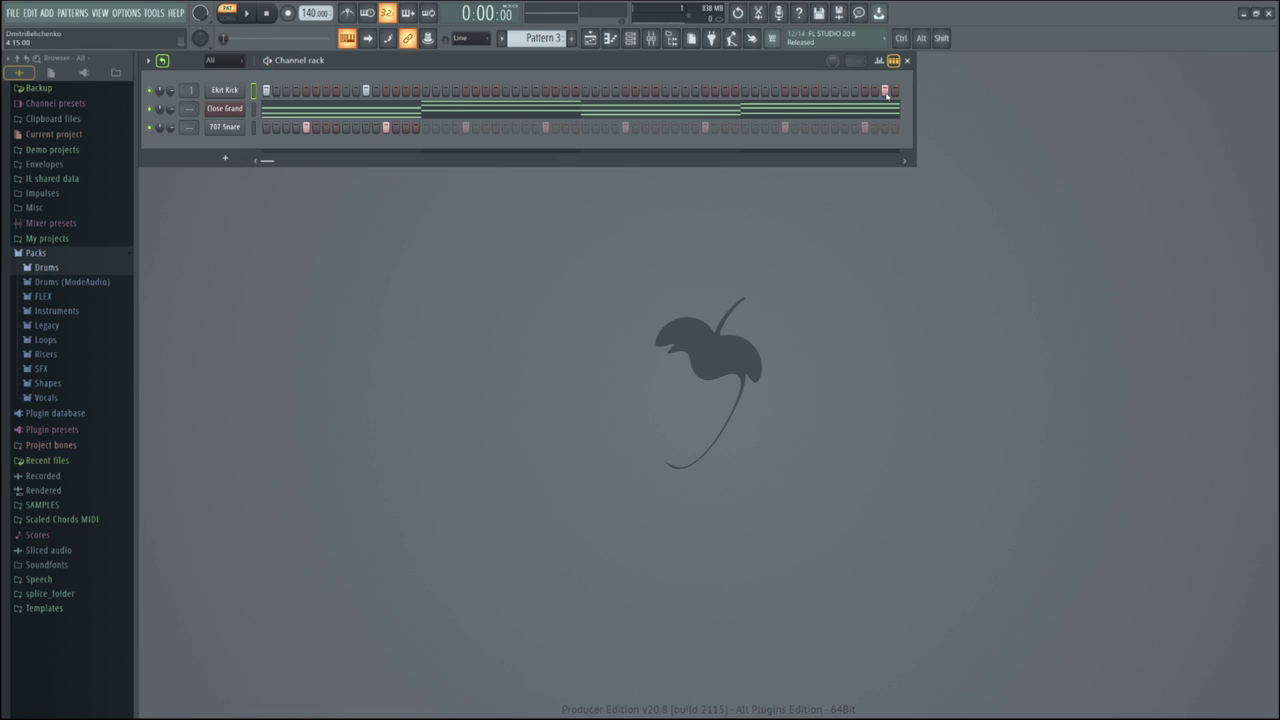
left_click(885, 91)
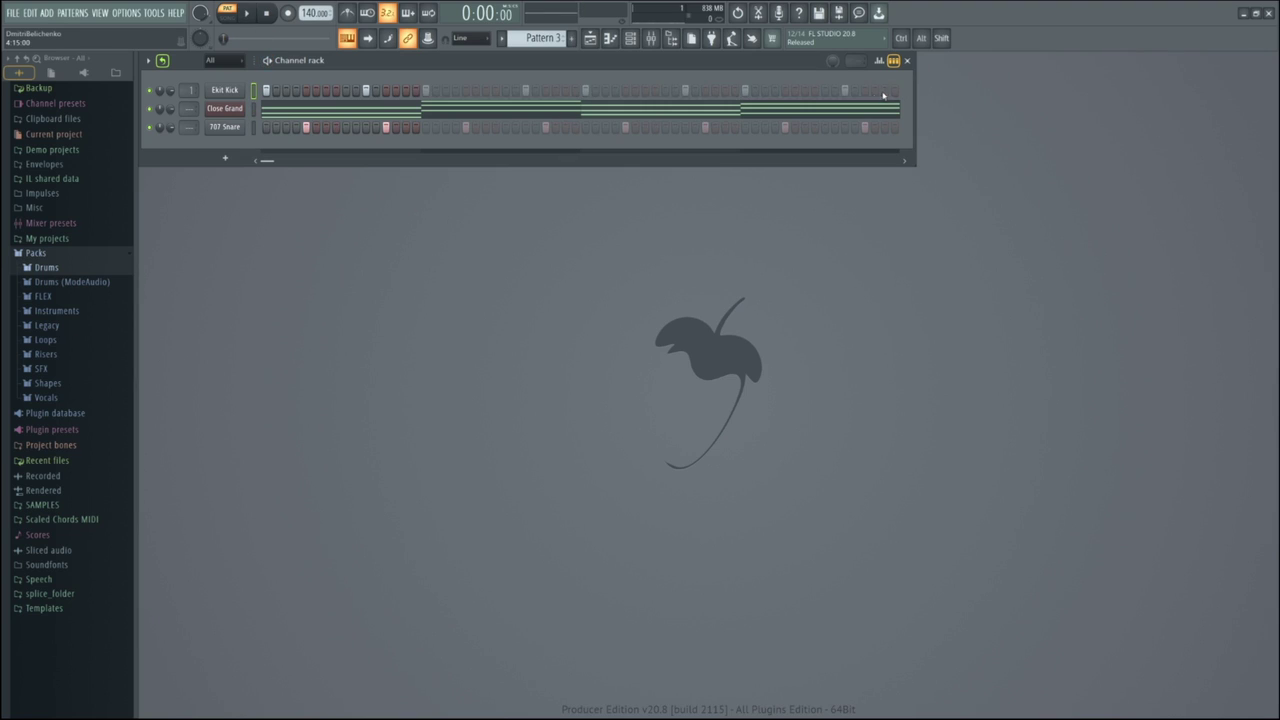
- Try adding an Ekit Kick hit on step 63 of the looped pattern, and remove it again
left_click(885, 91)
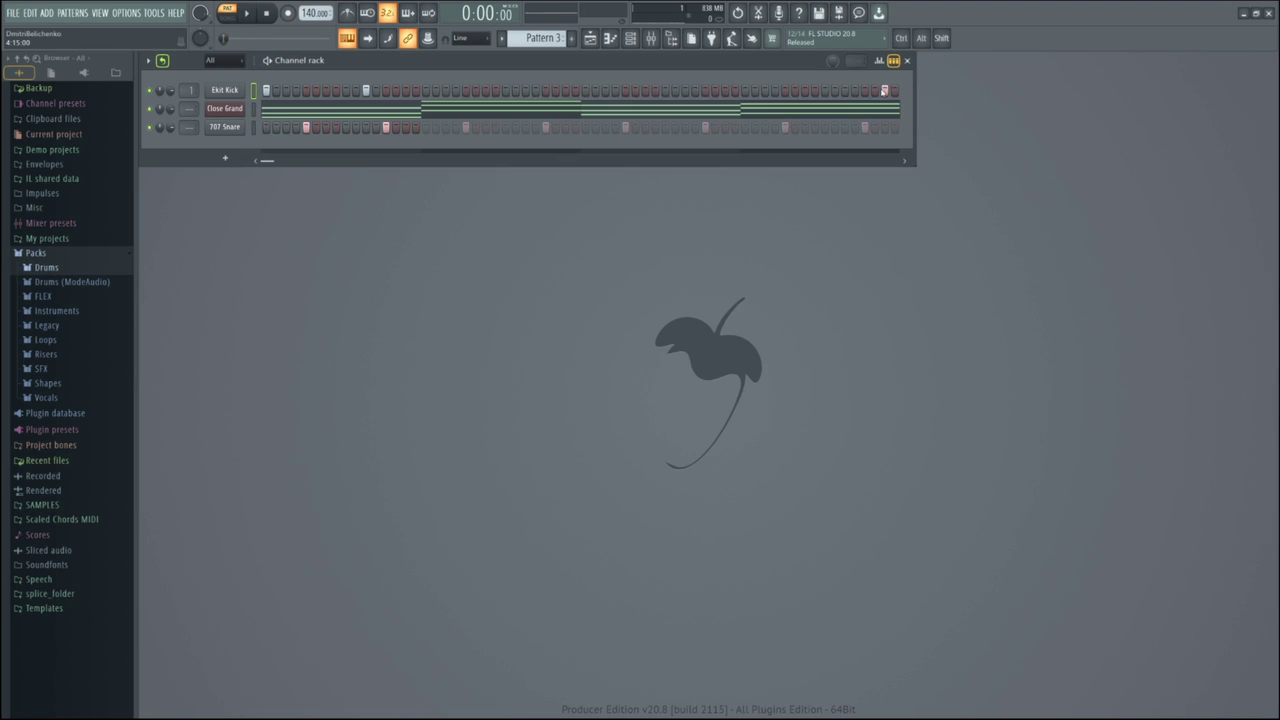
left_click(885, 91)
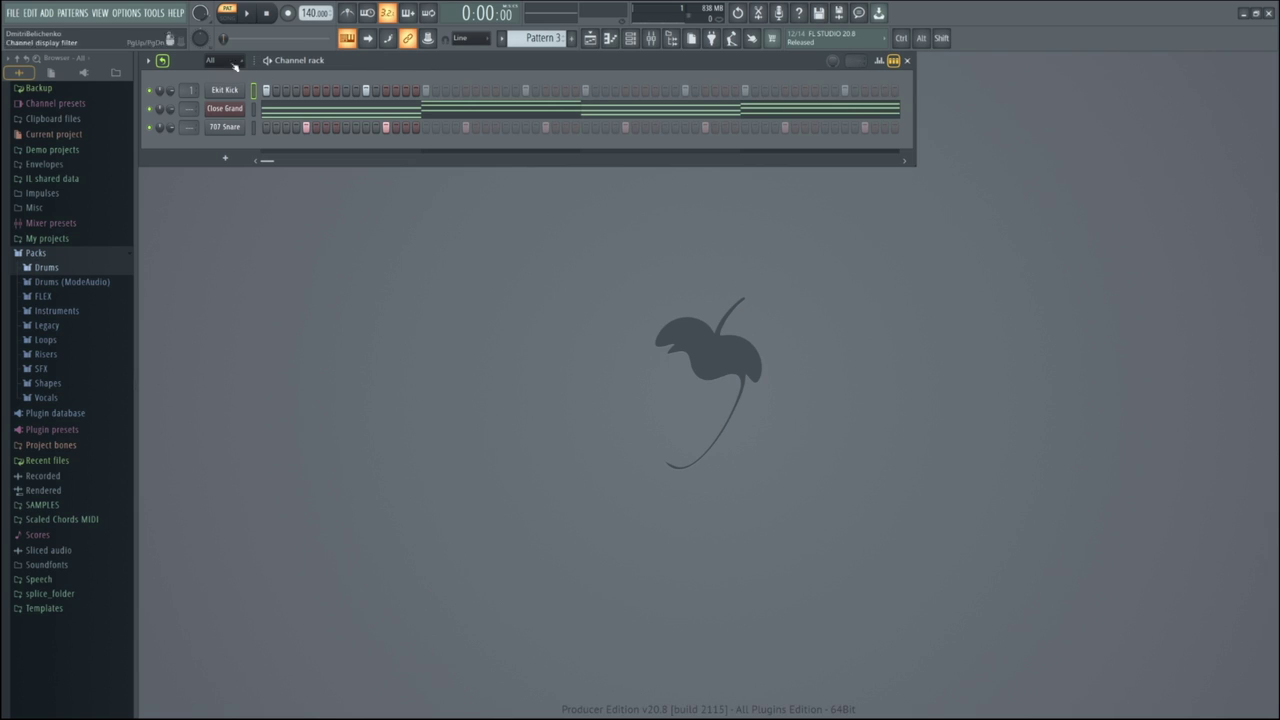
- Burn the loop of the selected Ekit Kick channel into editable steps
left_click(151, 64)
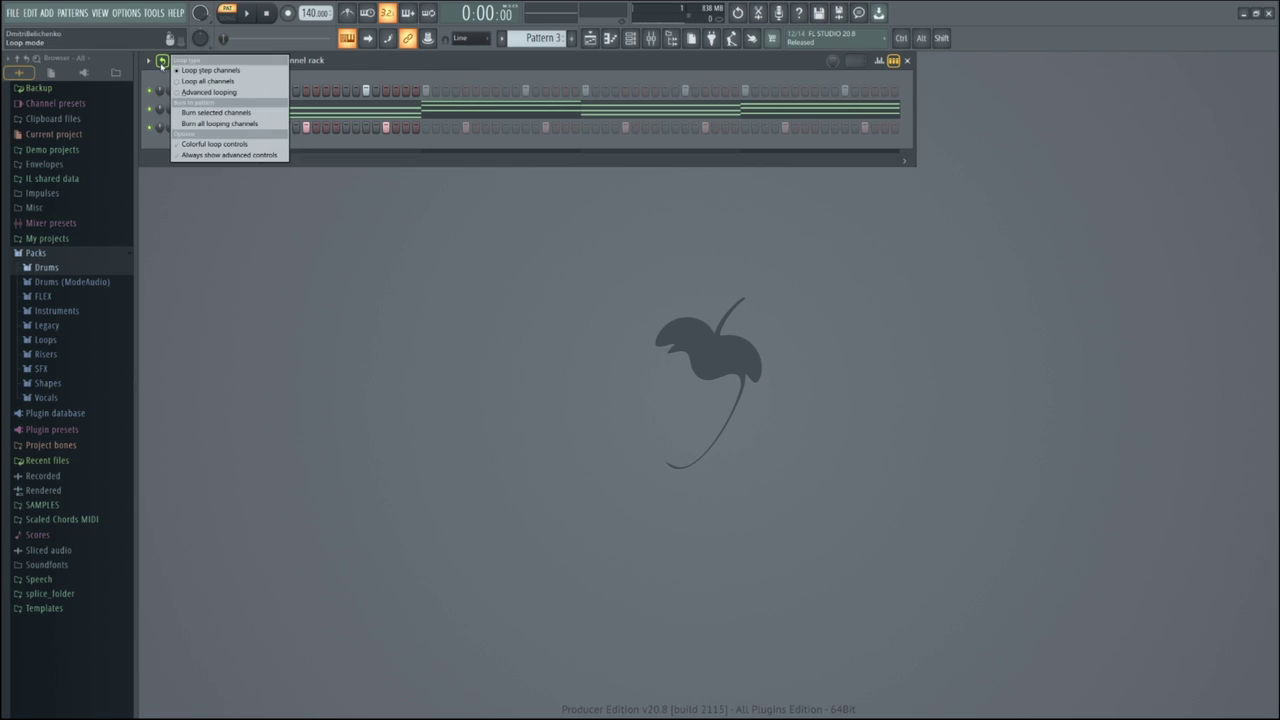
left_click(164, 67)
right_click(163, 65)
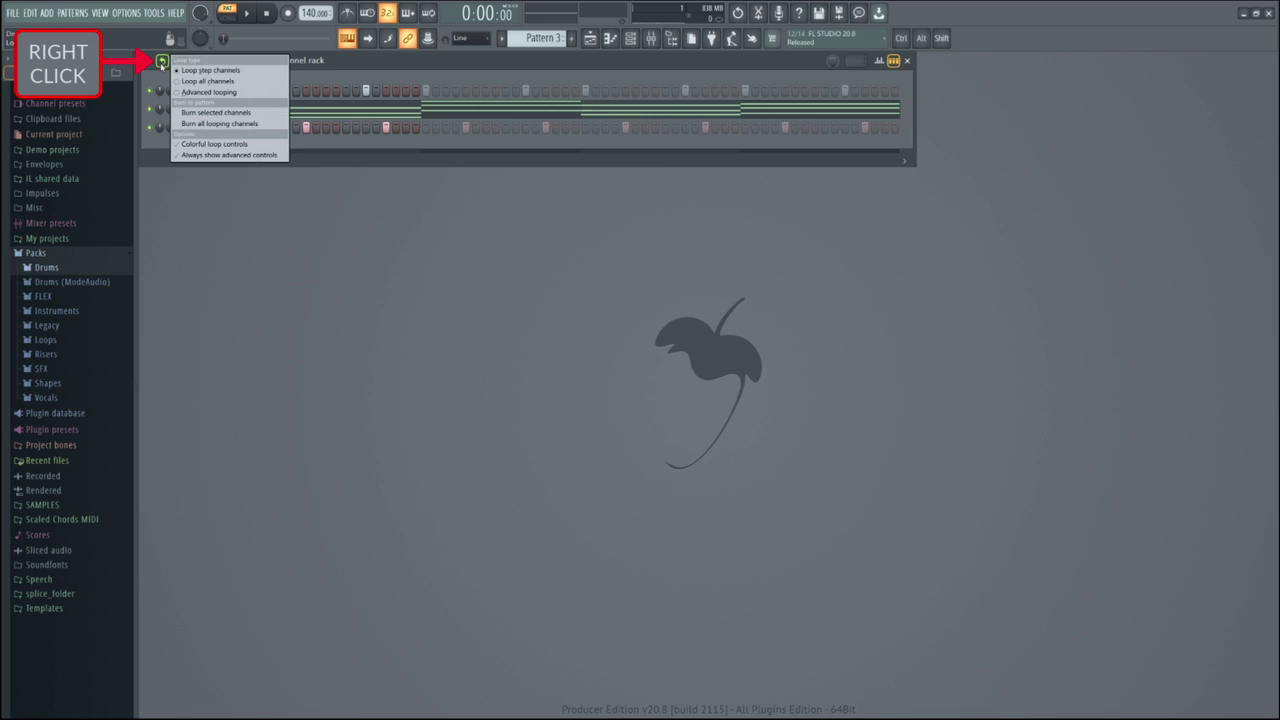
left_click(236, 123)
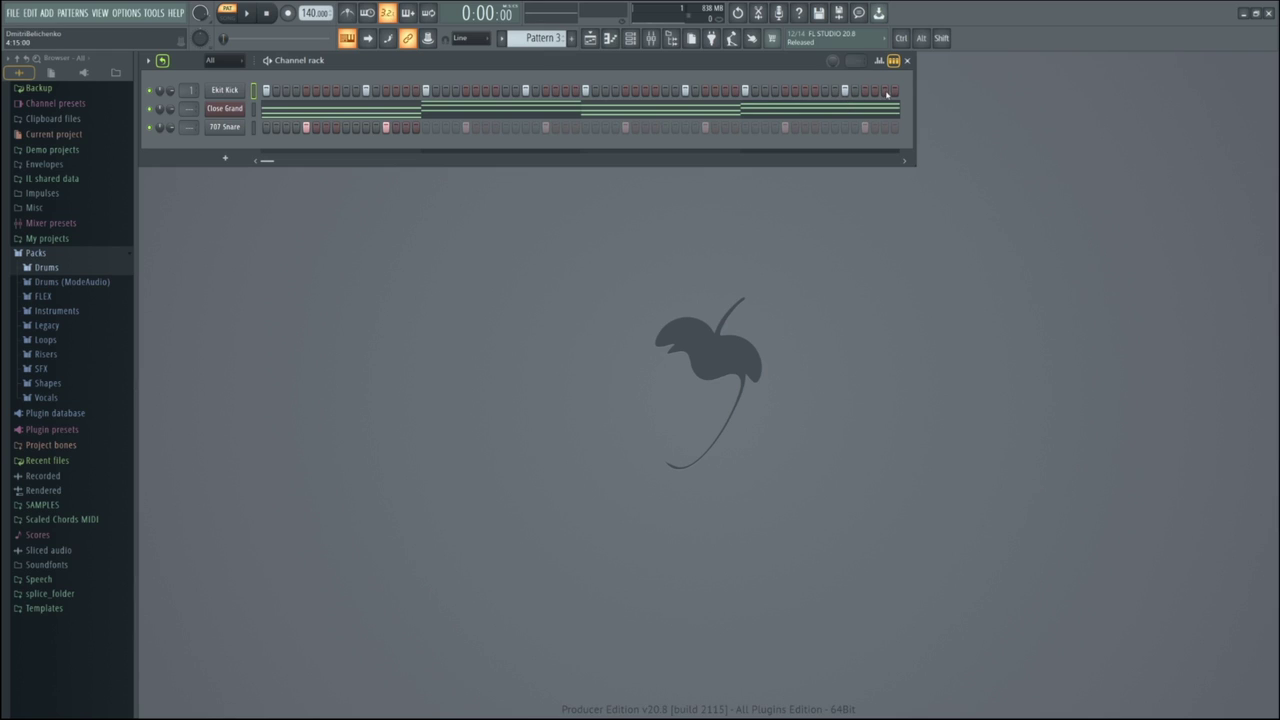
- Add extra Ekit Kick hits on steps 57 and 63 in the last bar while auditioning the pattern
key("space")
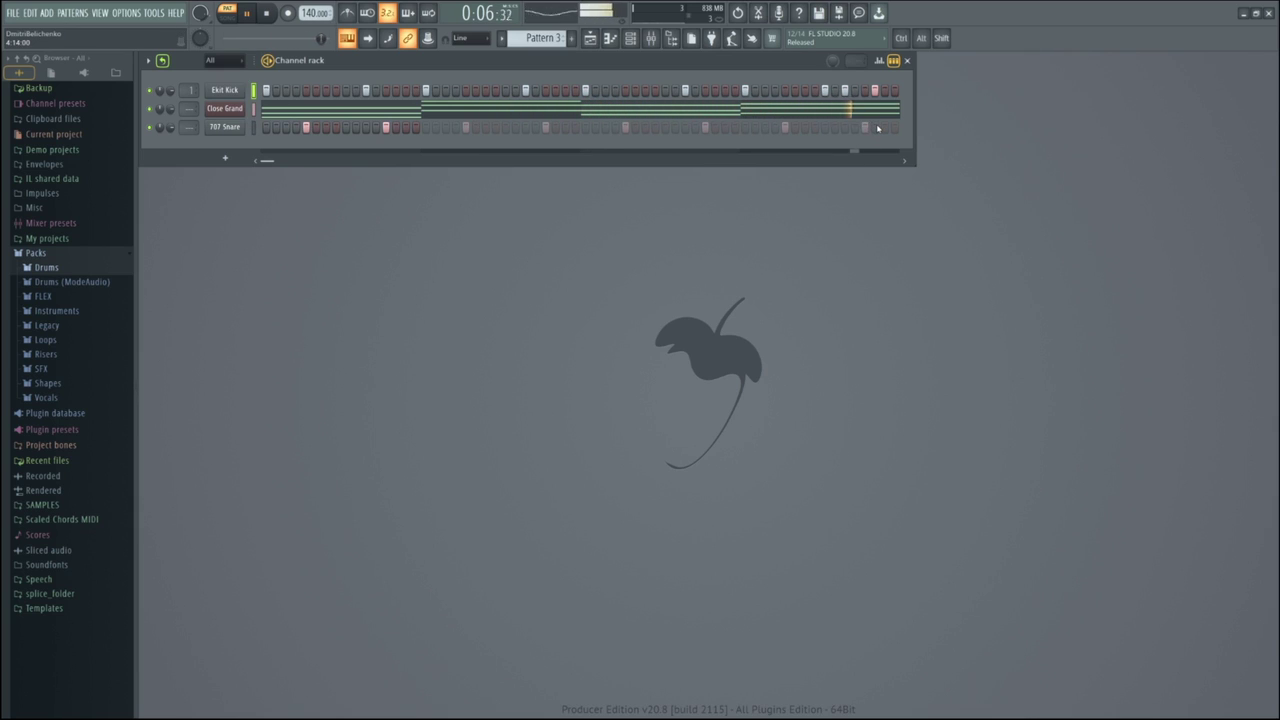
key("space")
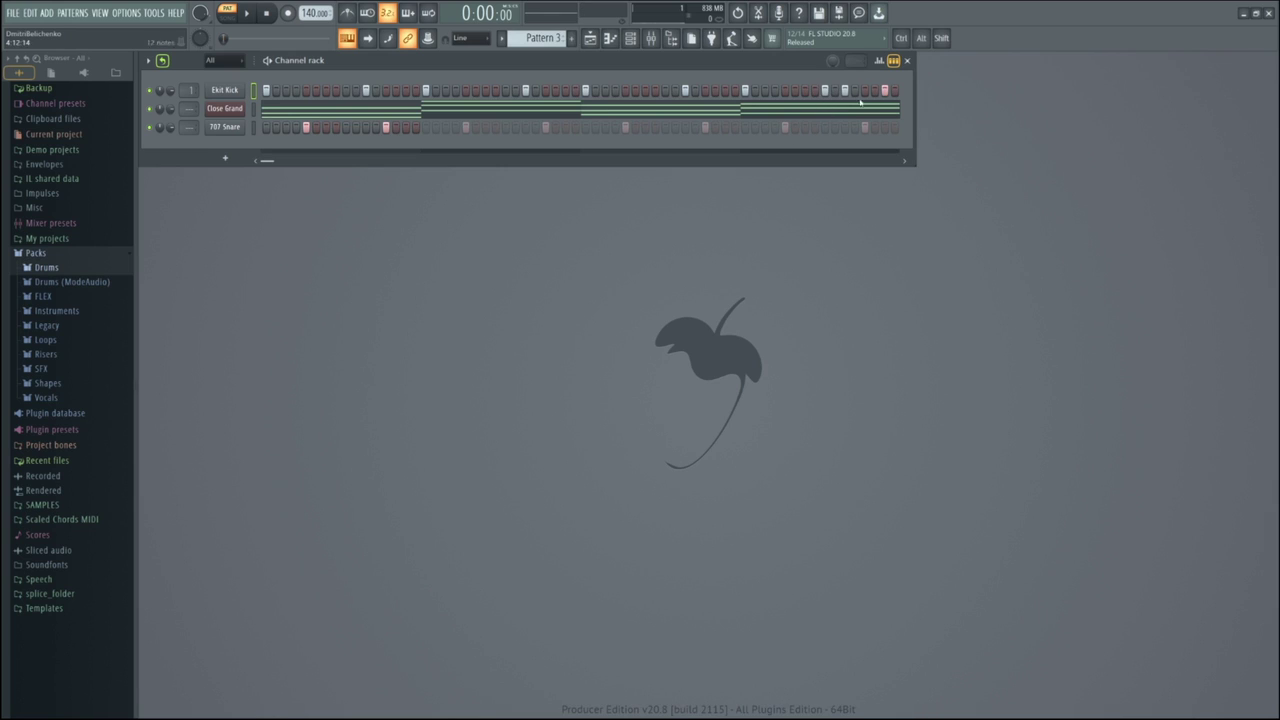
key("ctrl+s")
- Burn all looping channels into editable steps, and audition the pattern with the 707 Snare hit on step 45 moved to step 47
right_click(166, 64)
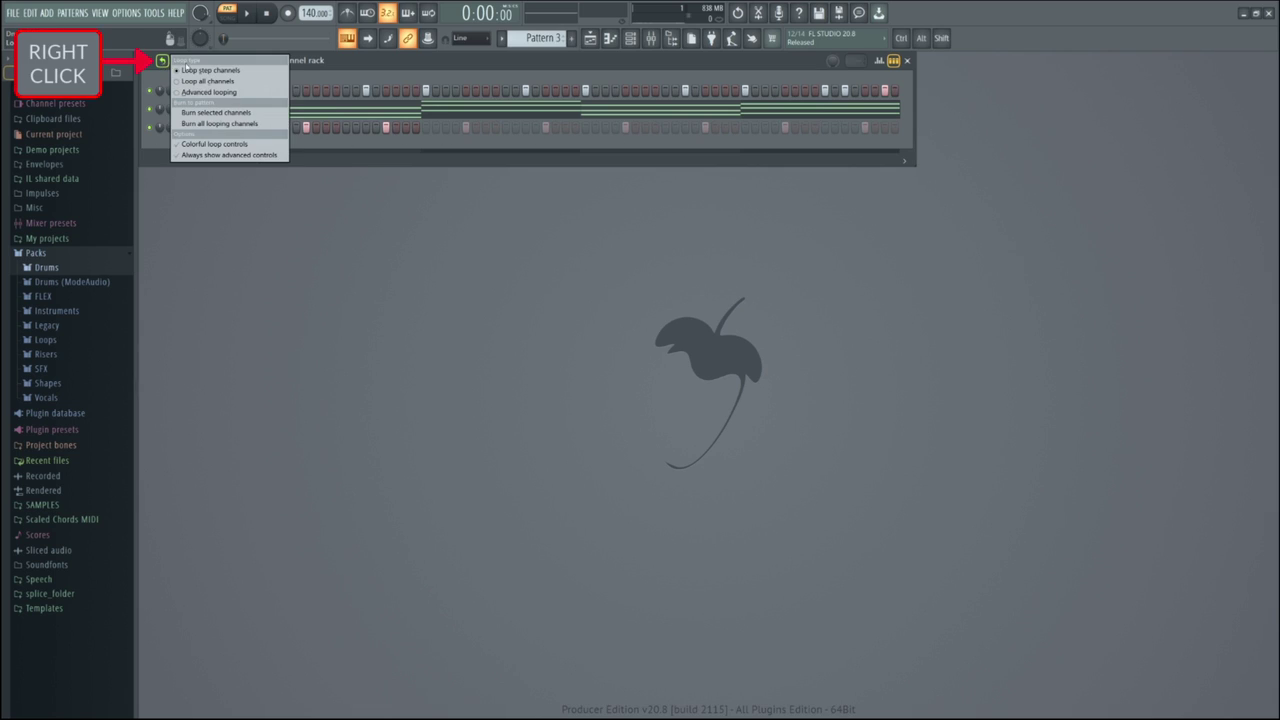
left_click(219, 125)
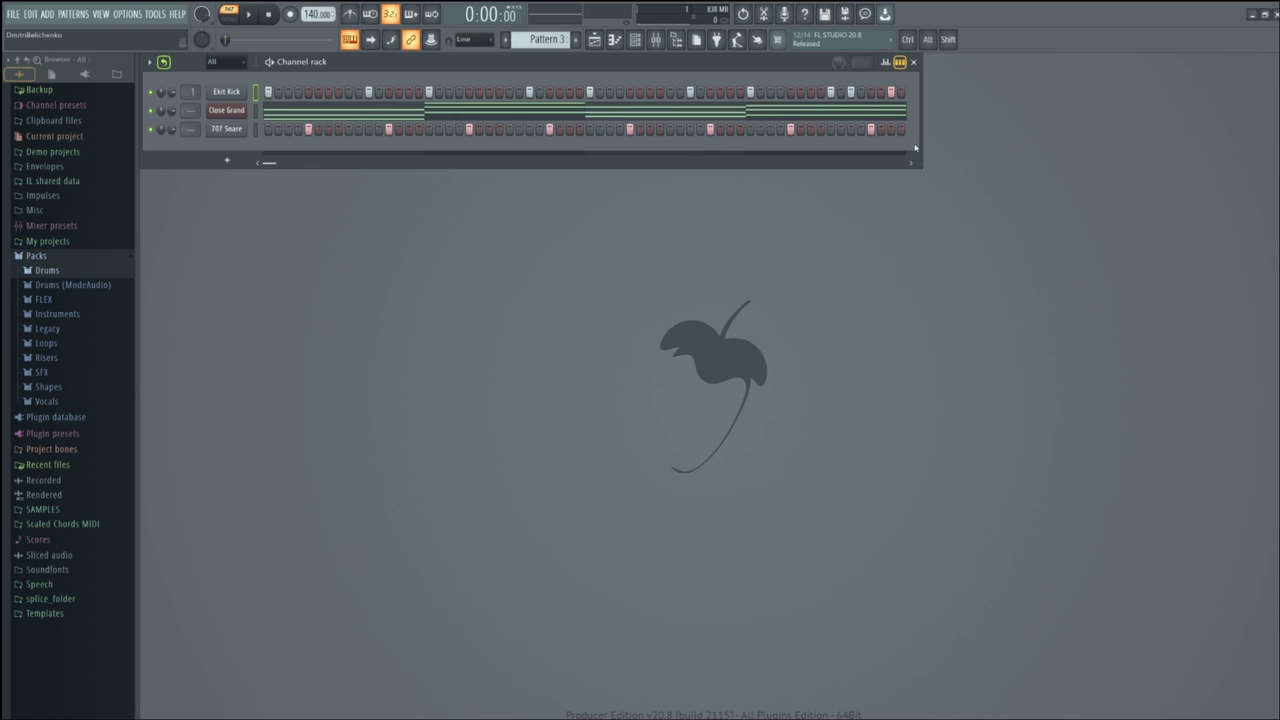
left_click(713, 130)
key("space")
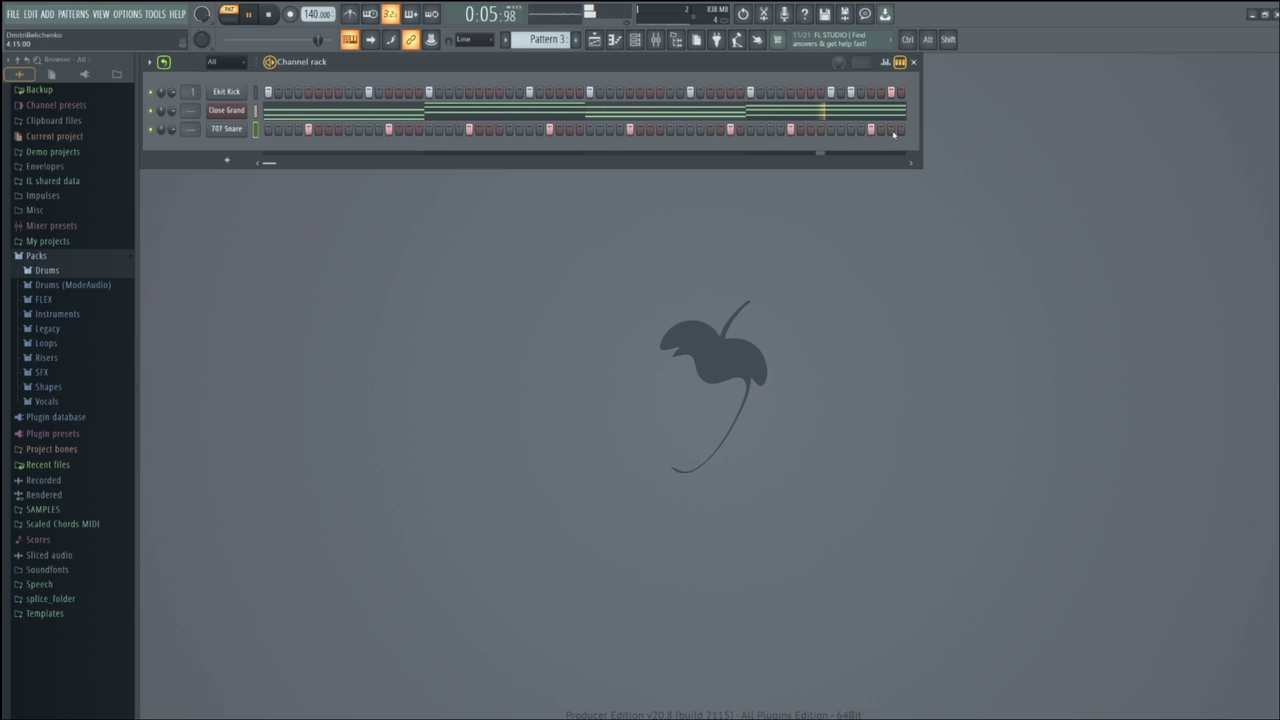
key("space")
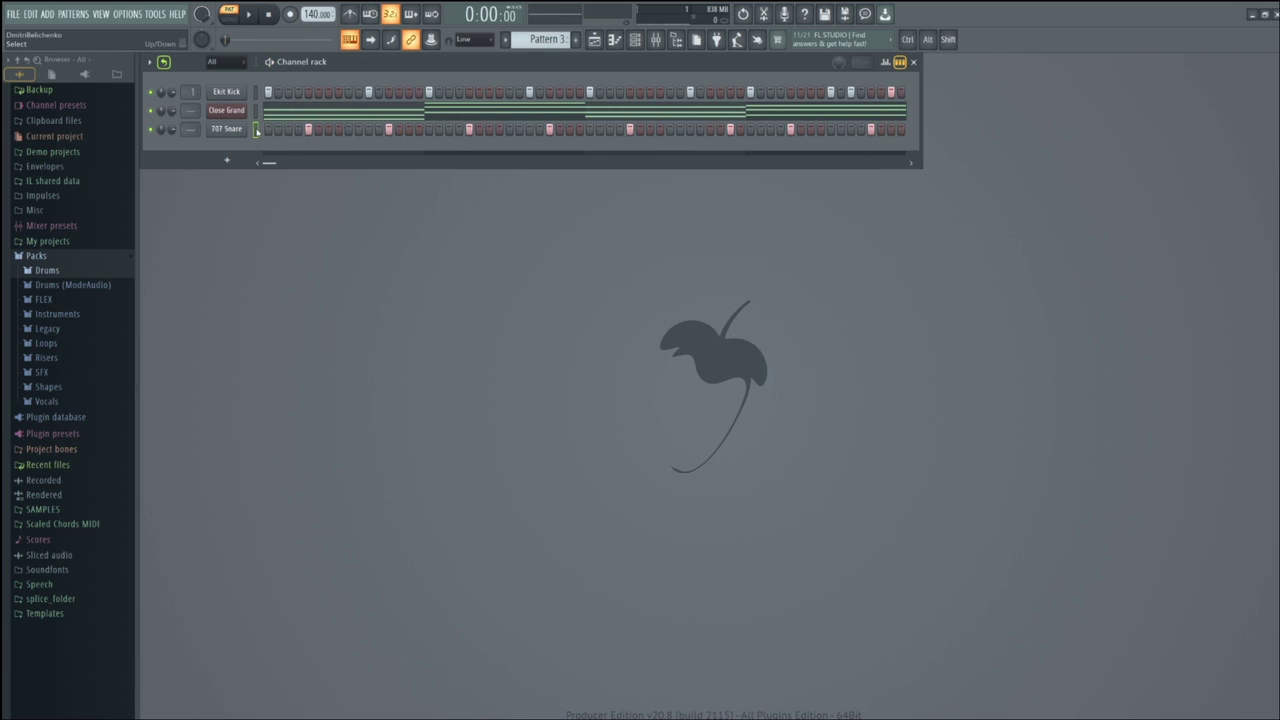
- Load the 707 CH hat sample from the Drums pack into a new channel, and close the open channel windows
left_click(248, 92)
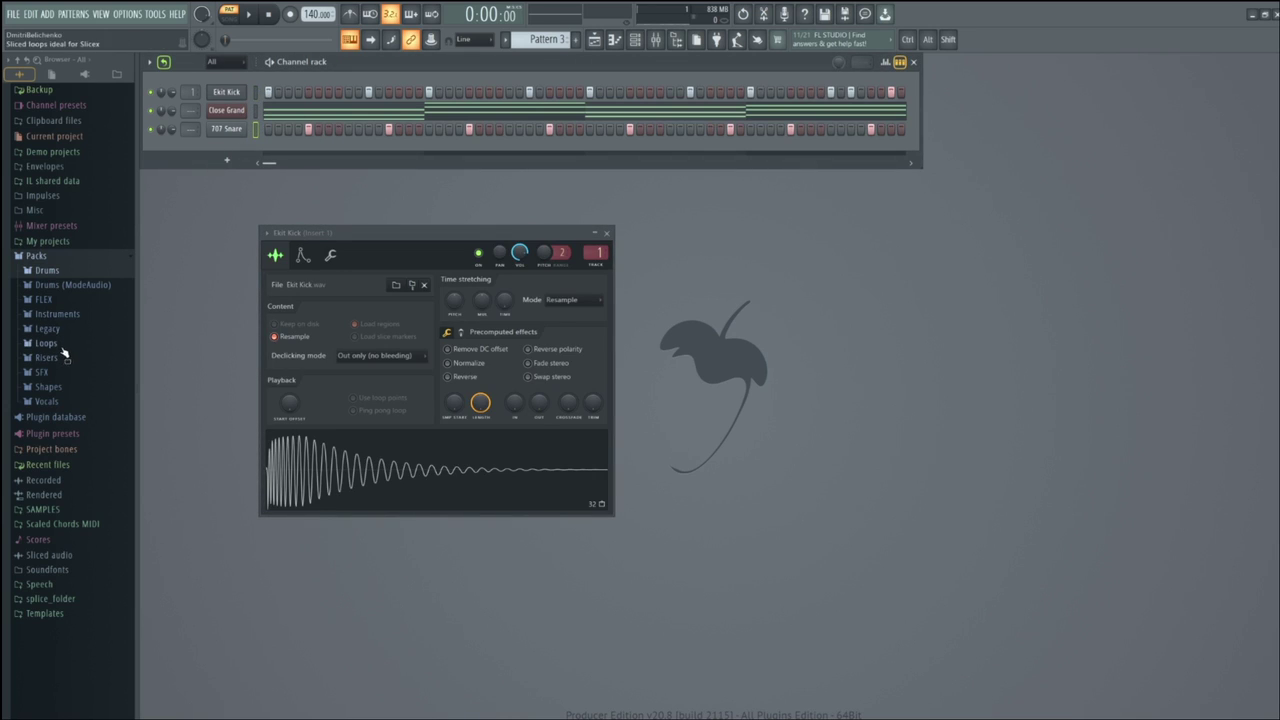
left_click(60, 272)
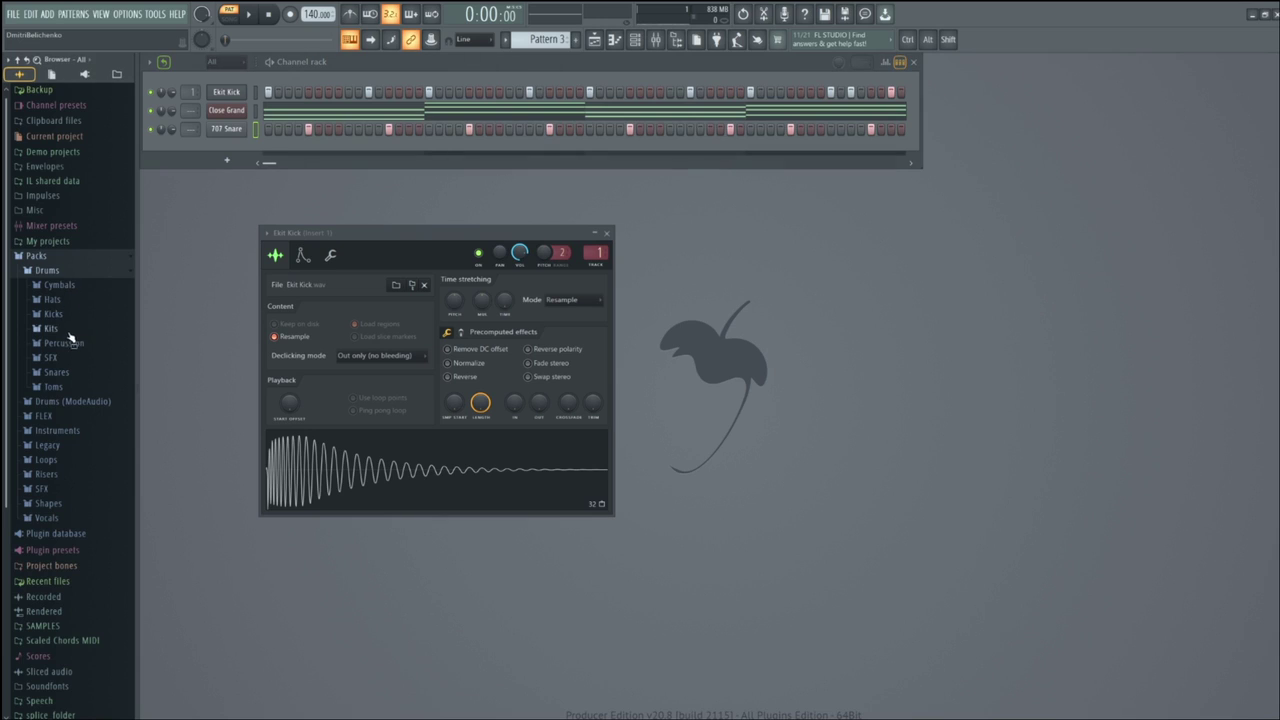
left_click(55, 300)
left_click(70, 315)
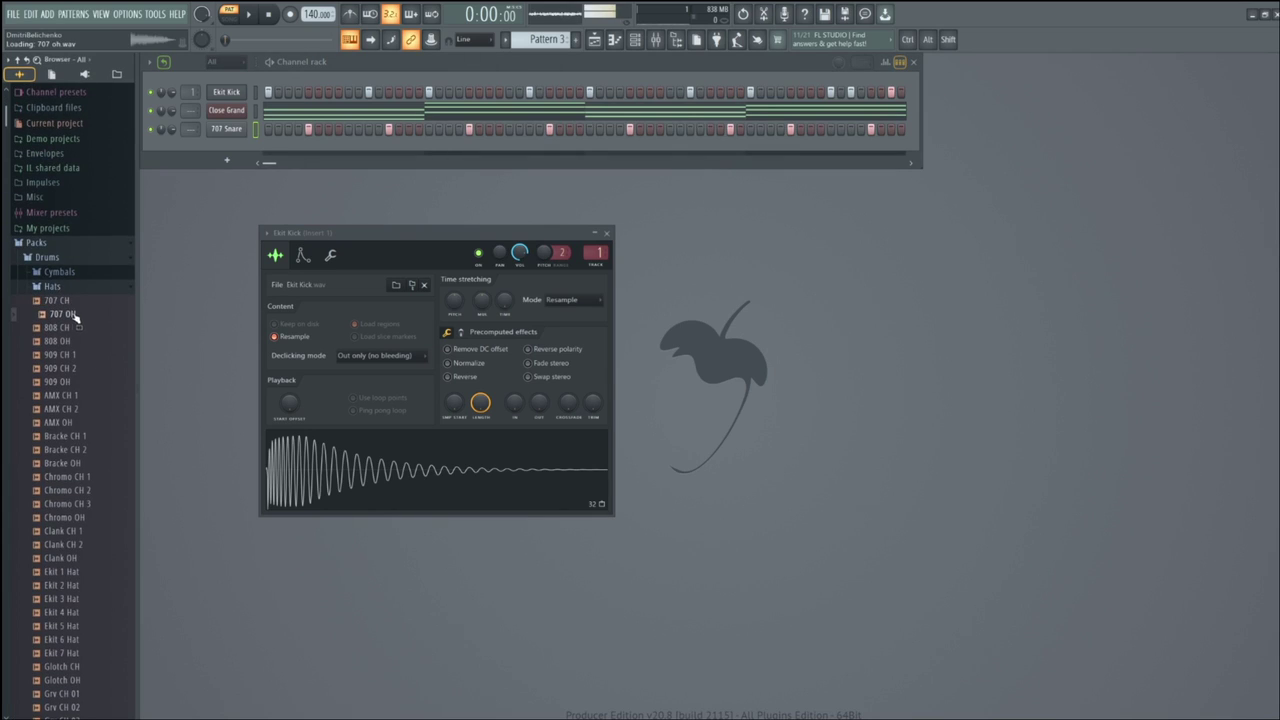
right_click(74, 298)
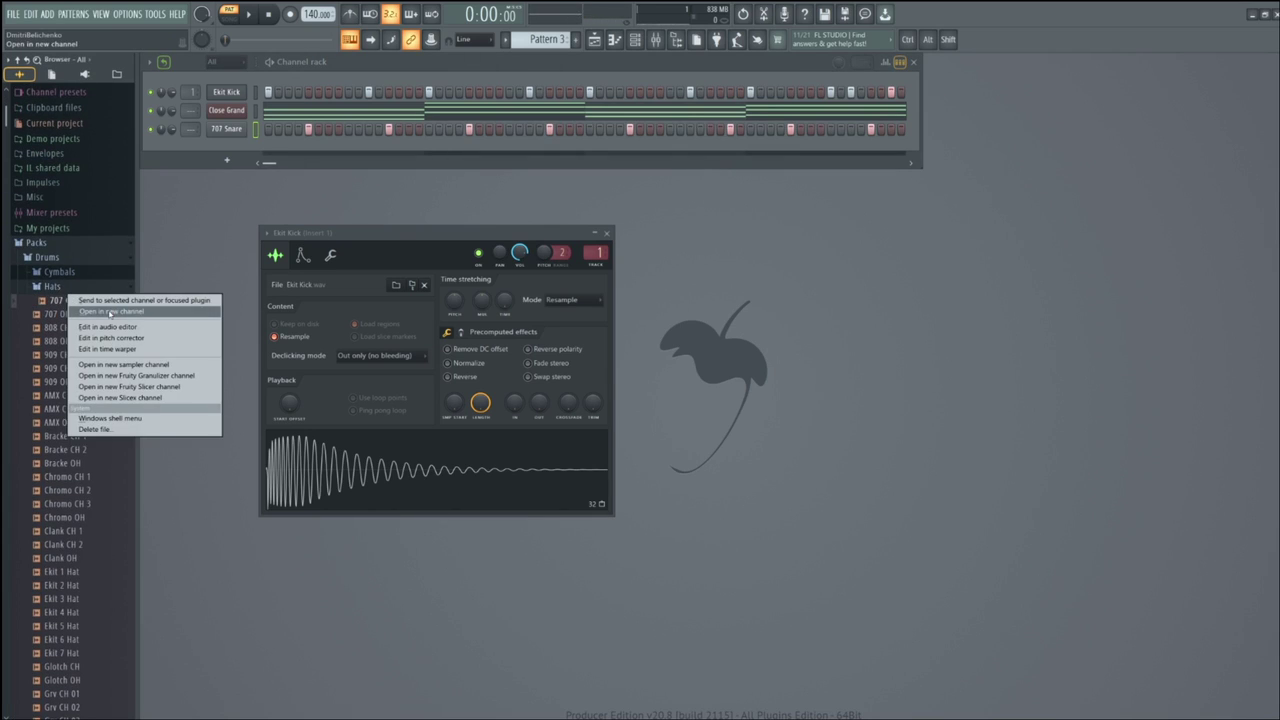
left_click(110, 313)
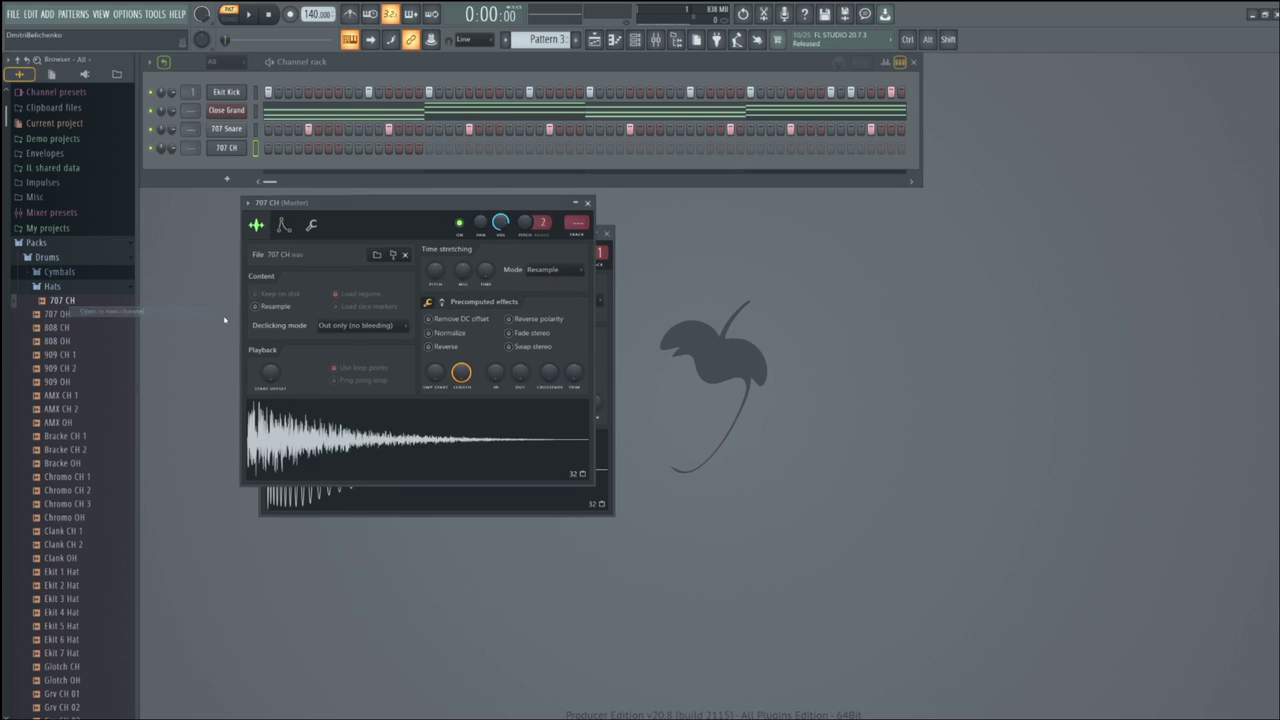
left_click(594, 201)
left_click(608, 232)
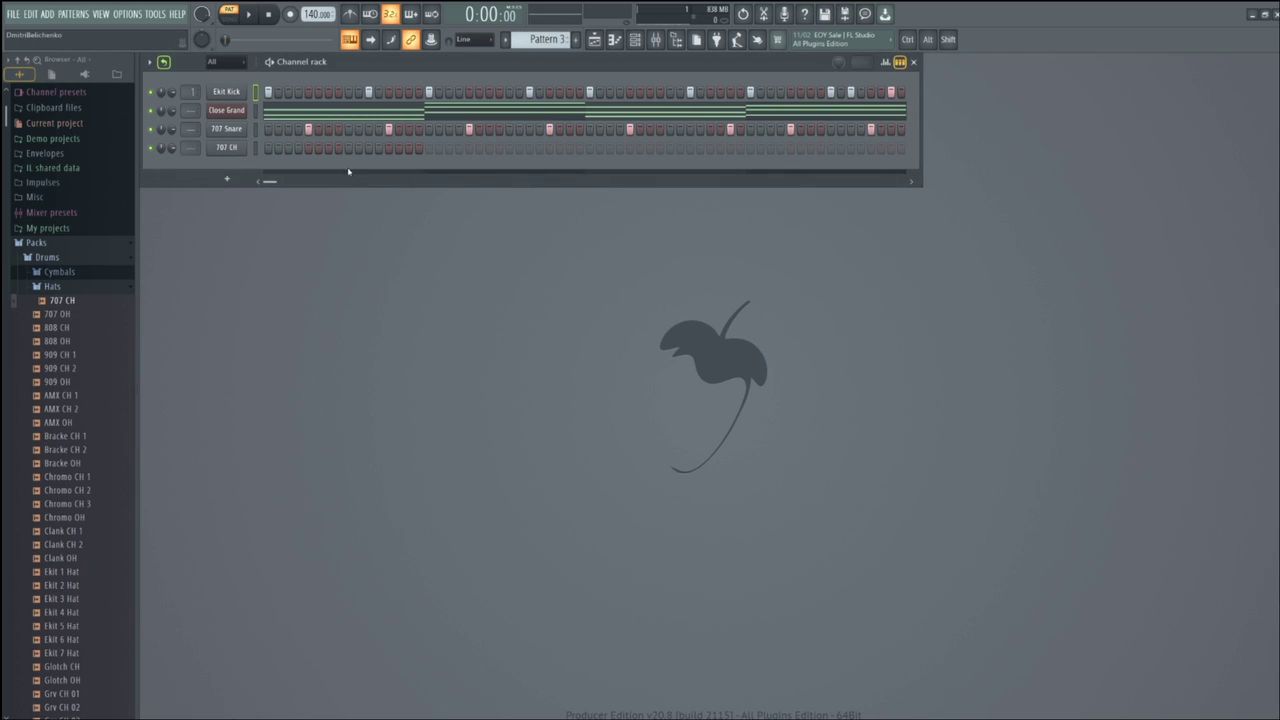
- Fill the 707 CH channel on every second step, and set its volume to 49% during playback
right_click(238, 147)
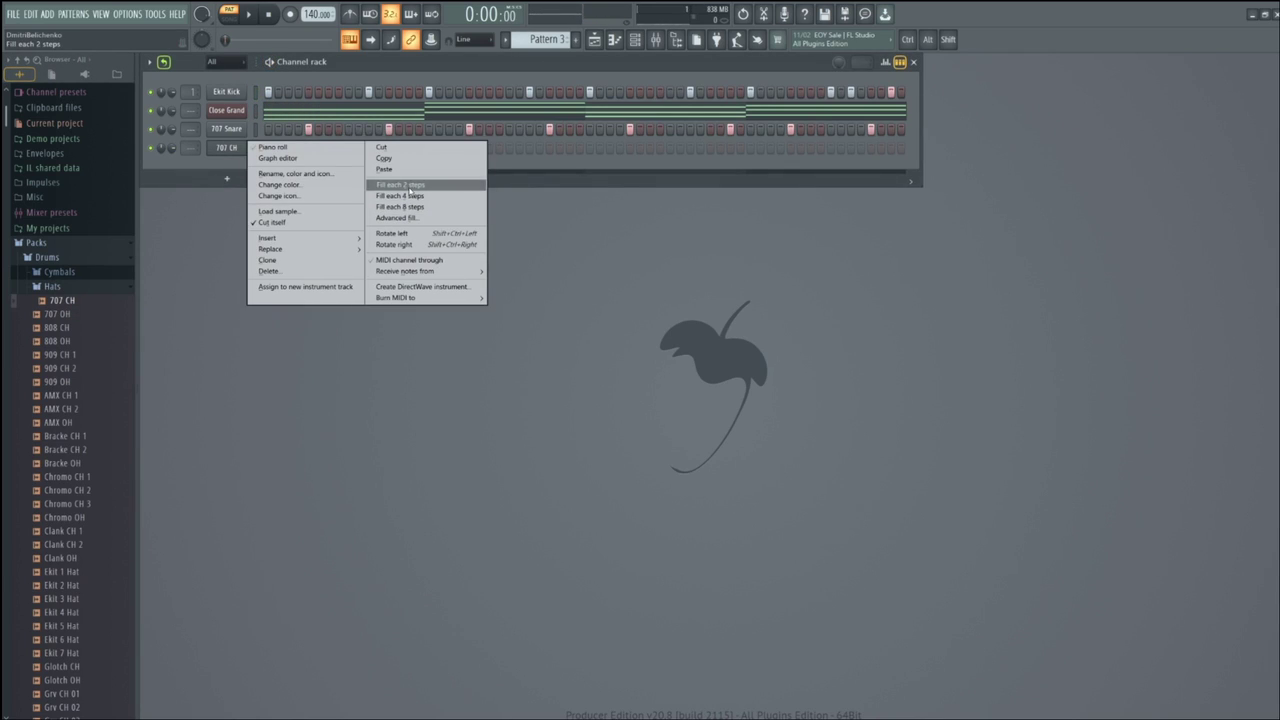
left_click(399, 184)
key("space")
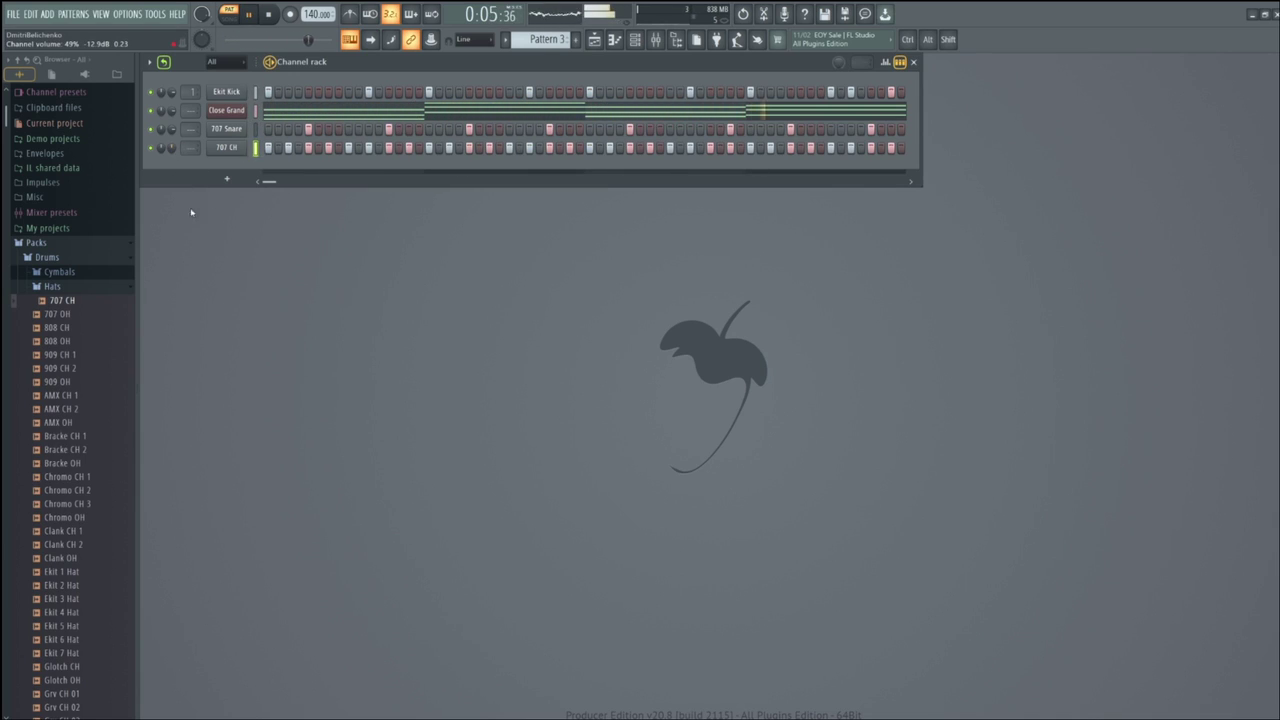
key("space")
- Switch the channel rack to advanced looping, and audition the 707 CH channel with a loop point of 5 steps
left_click(163, 61)
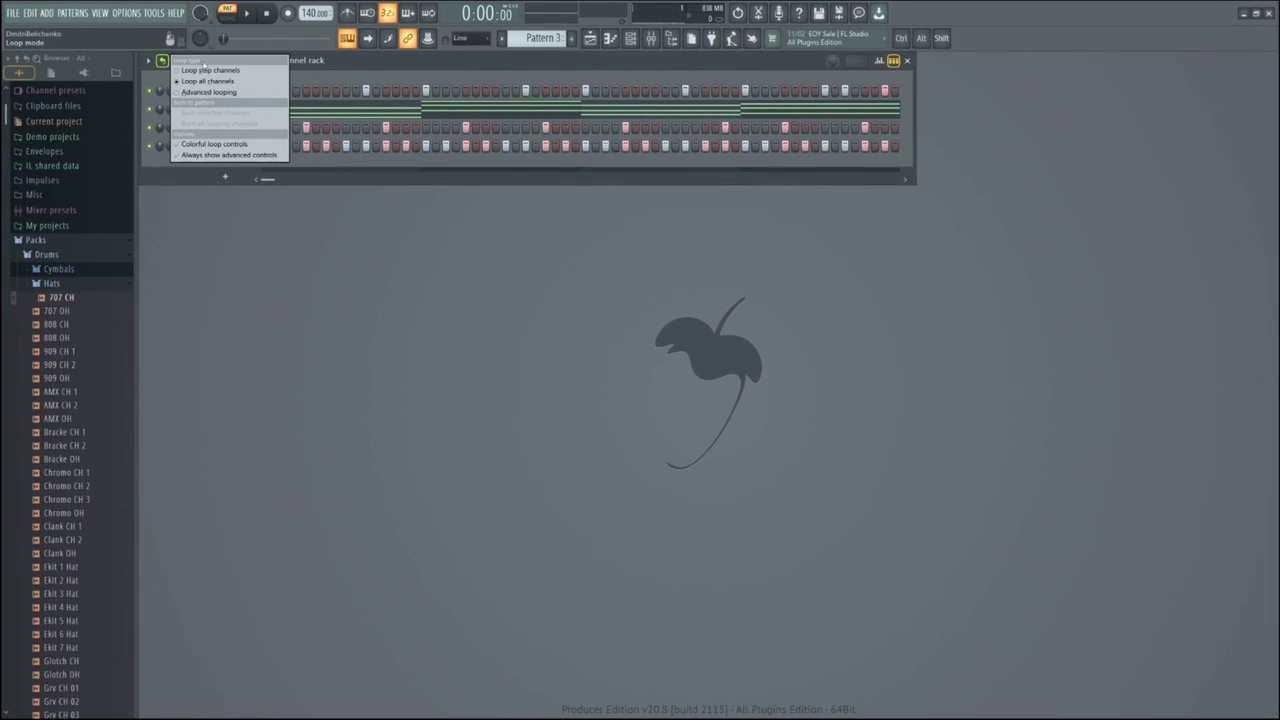
left_click(205, 93)
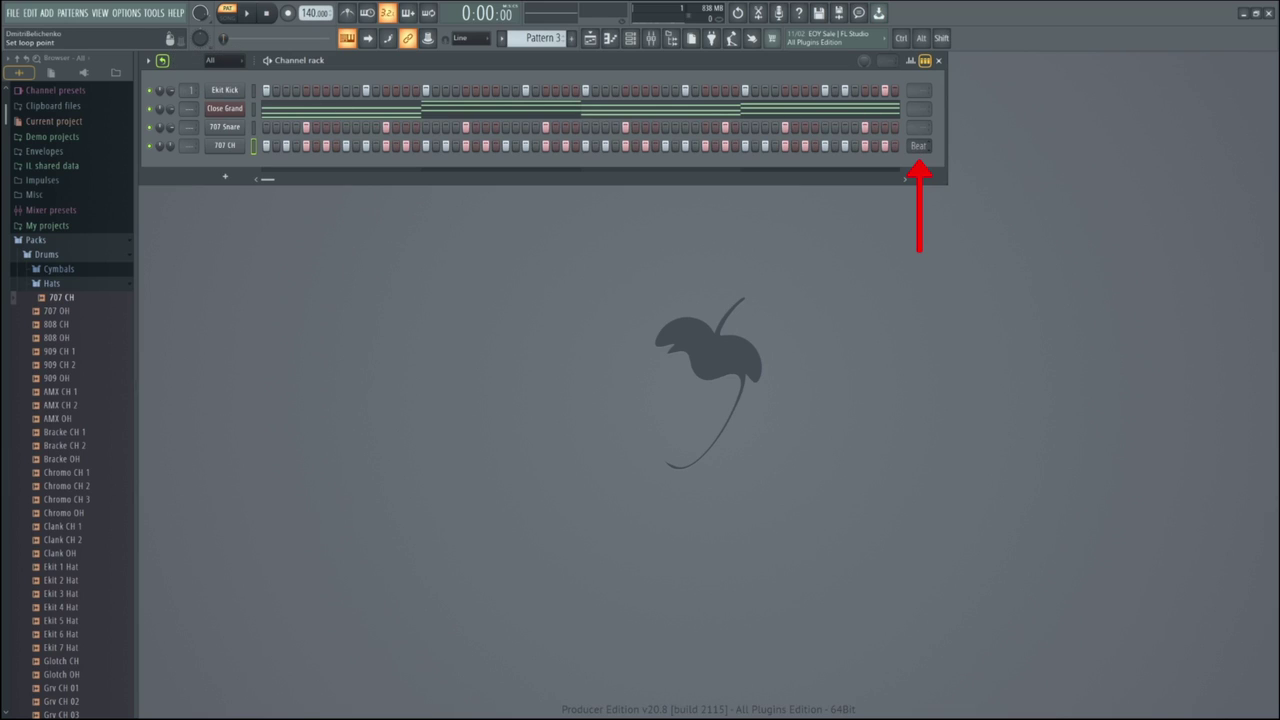
mouse_move(918, 146)
left_mouse_down()
mouse_move(918, 124)
mouse_move(918, 135)
left_mouse_up()
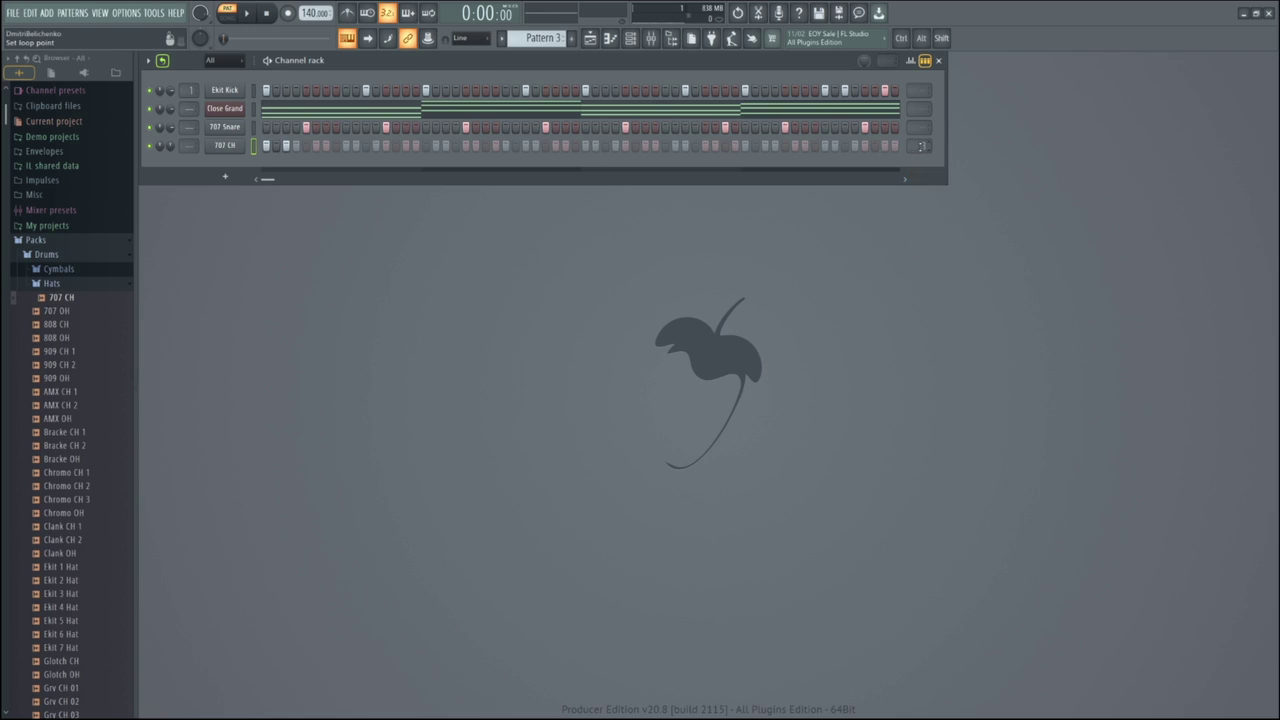
key("space")
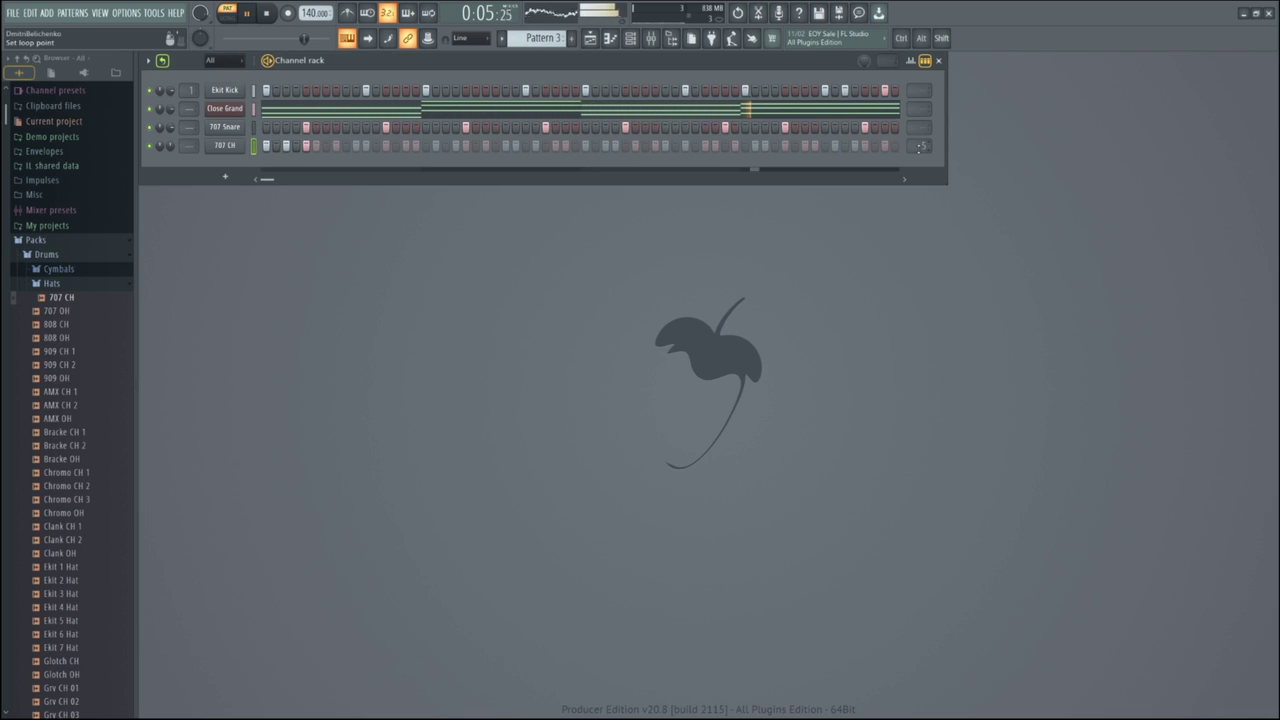
key("space")
- Set the loop points of the 707 CH and 707 Snare channels to one bar, and switch the loop type to Loop all channels
left_click_drag(316, 146, 894, 179)
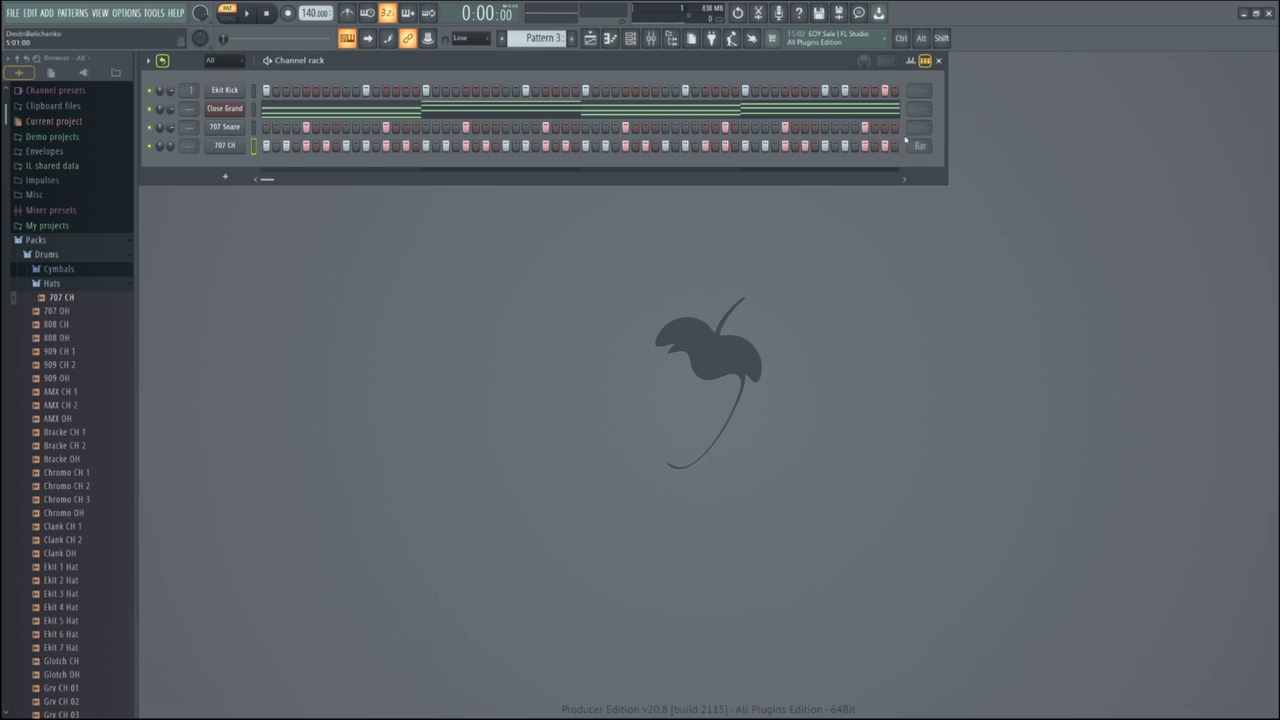
left_click_drag(911, 126, 911, 106)
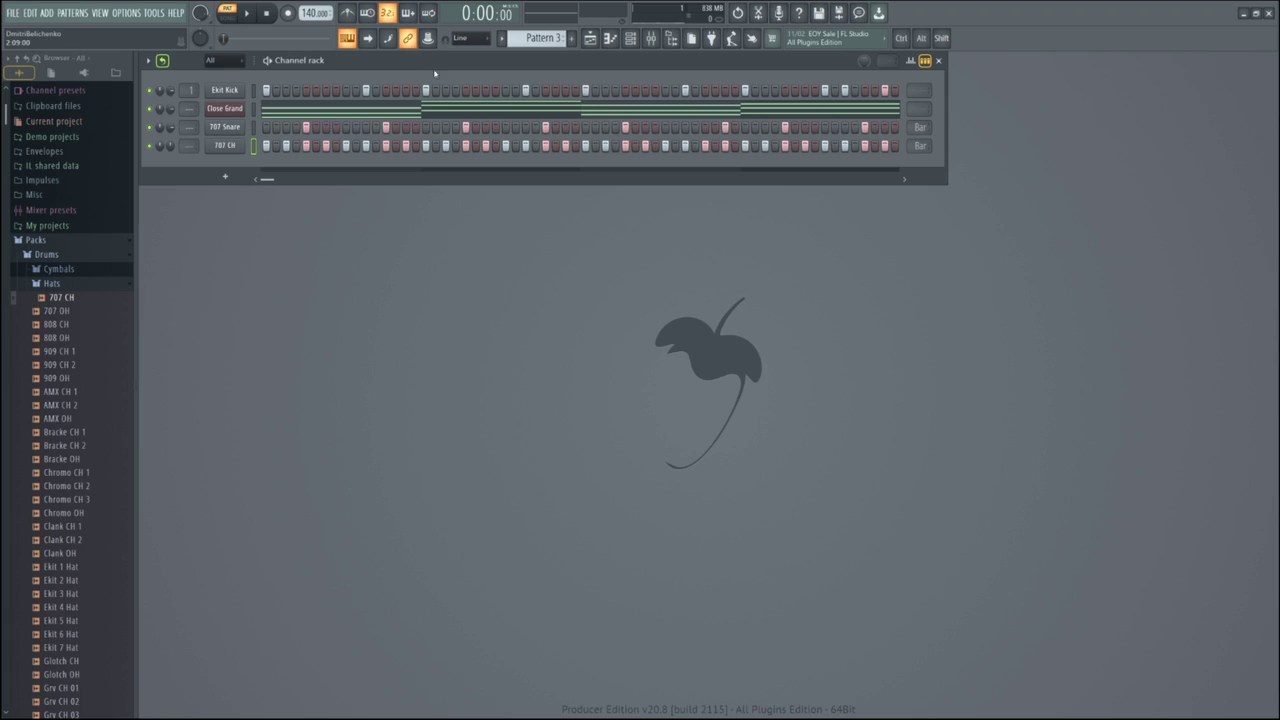
left_click(162, 61)
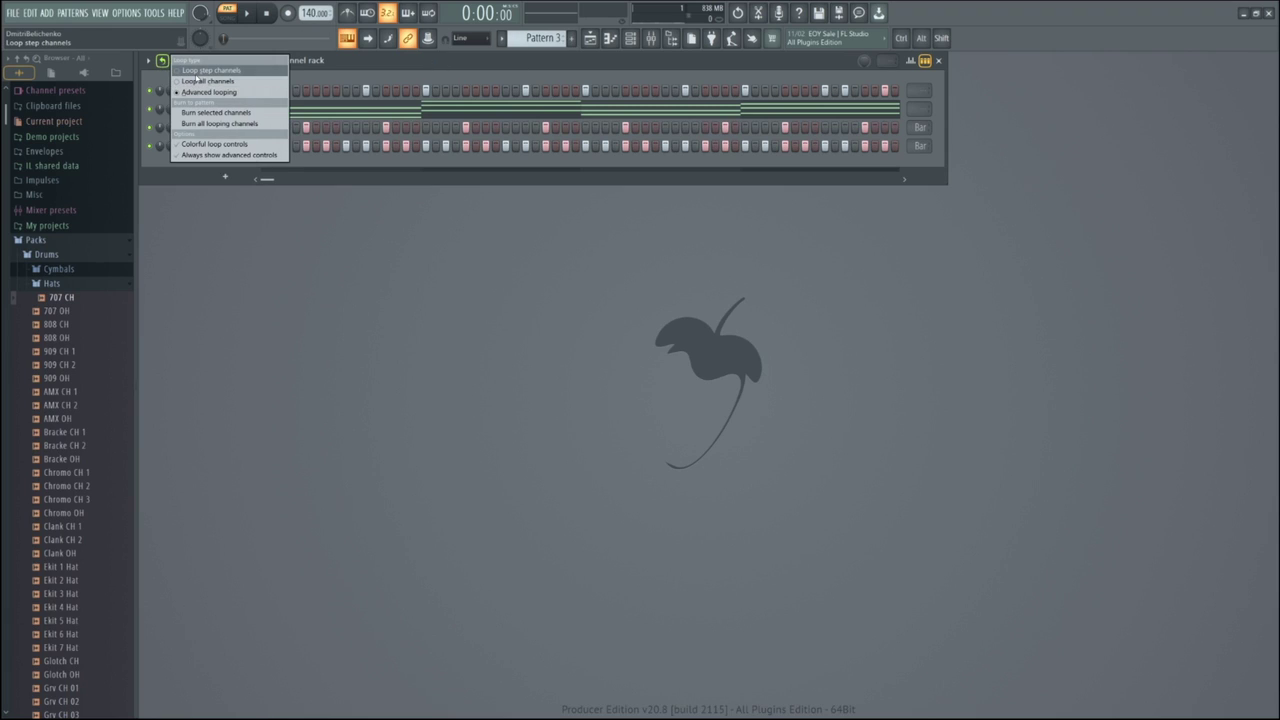
left_click(197, 80)
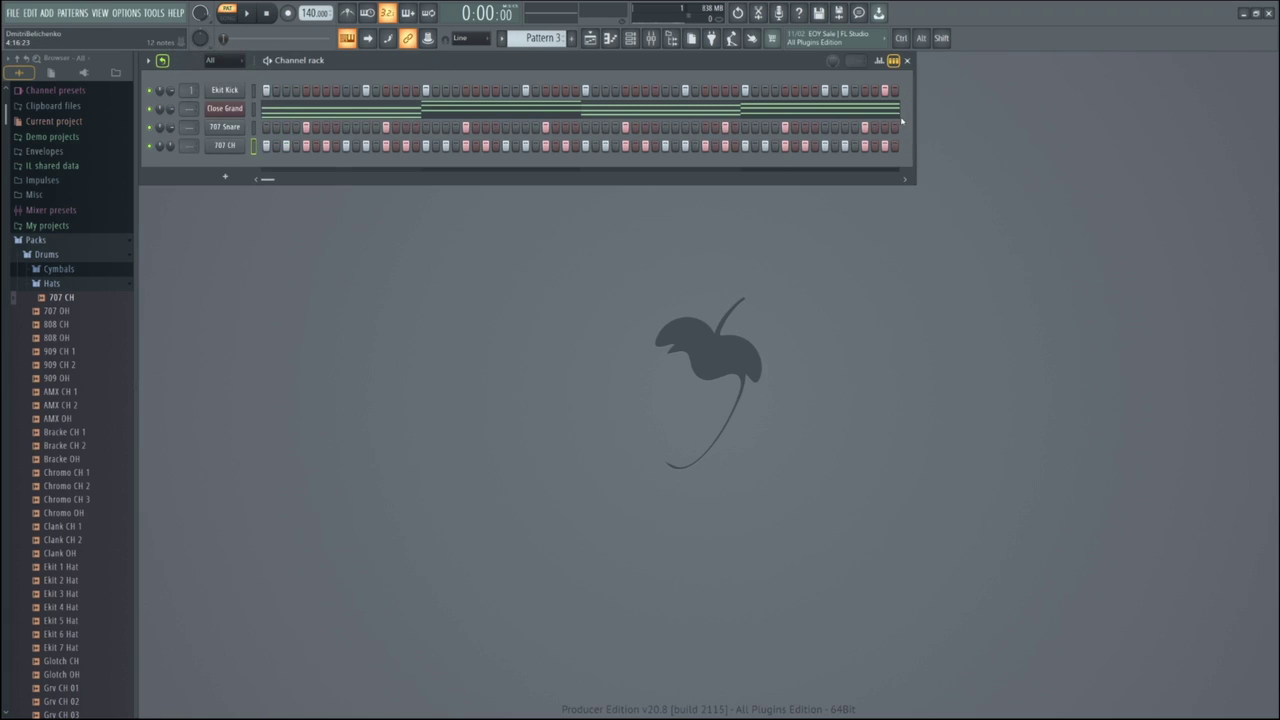